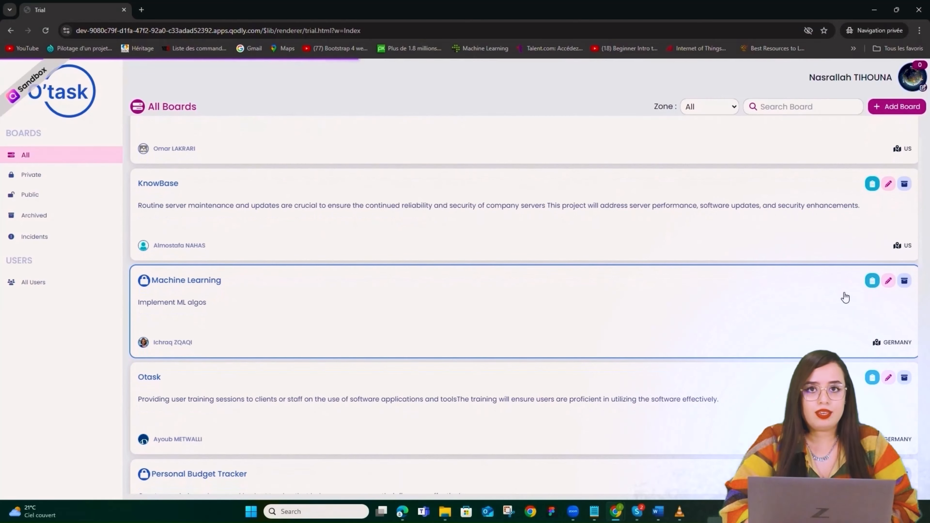
scroll(846, 297, down, 3)
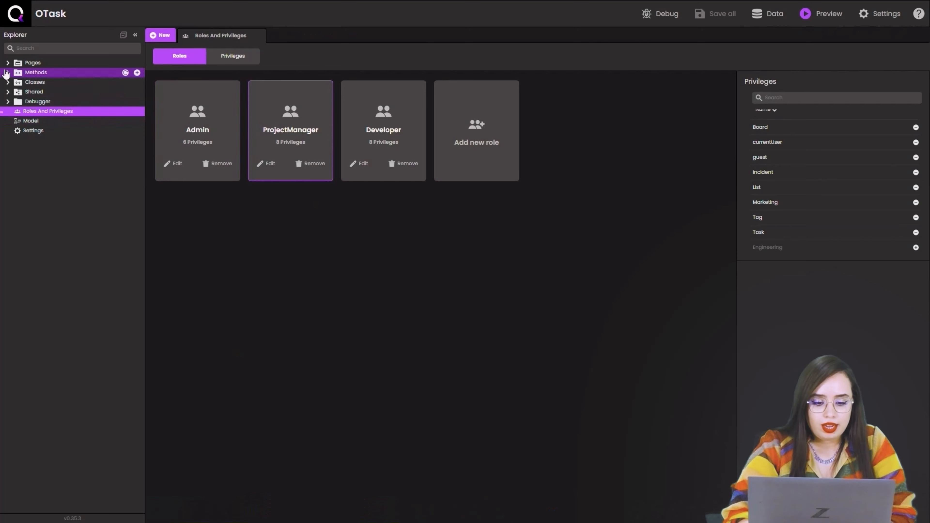
- Open the BoardAllProjects page and create a state named MarketingView
click(7, 64)
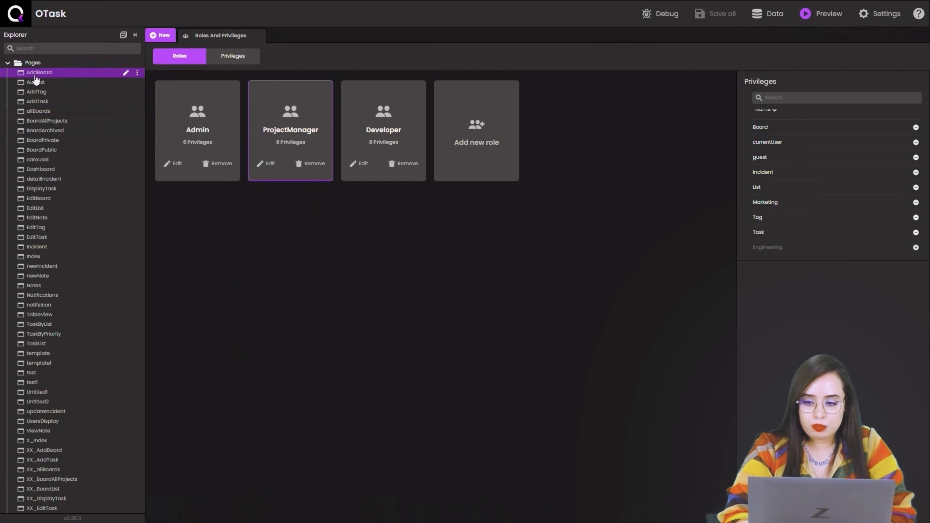
click(50, 123)
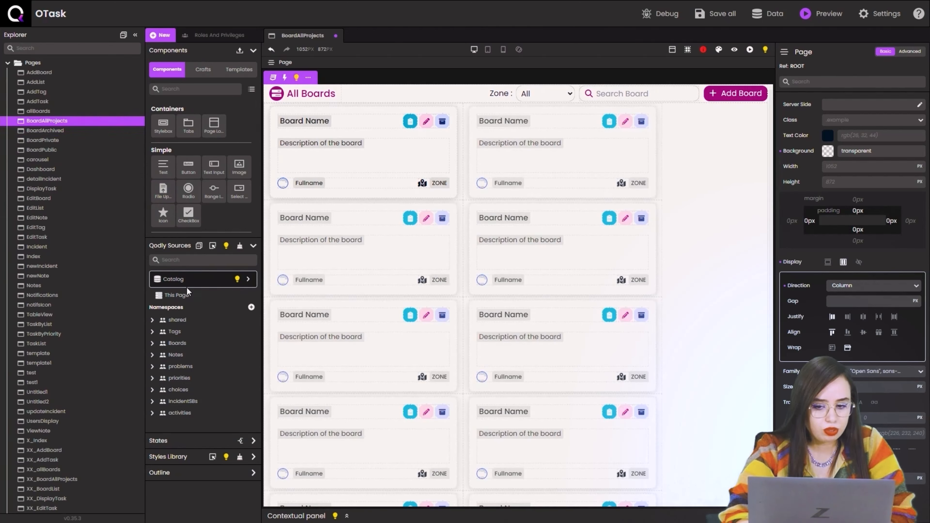
click(253, 440)
scroll(232, 452, down, 4)
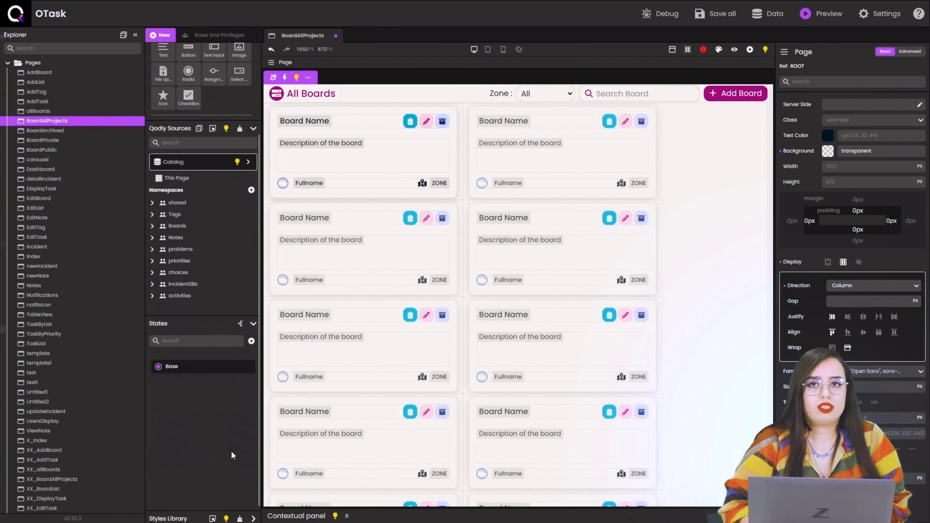
click(251, 321)
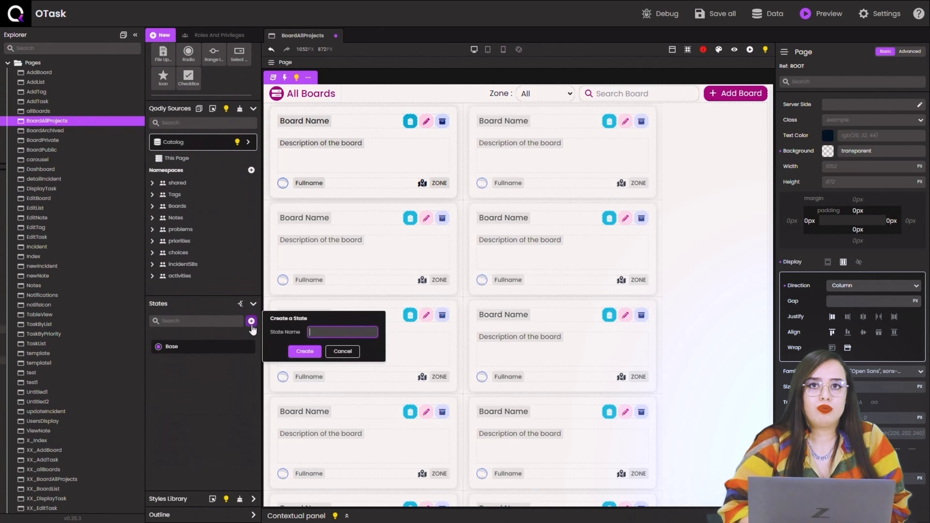
text(Marke)
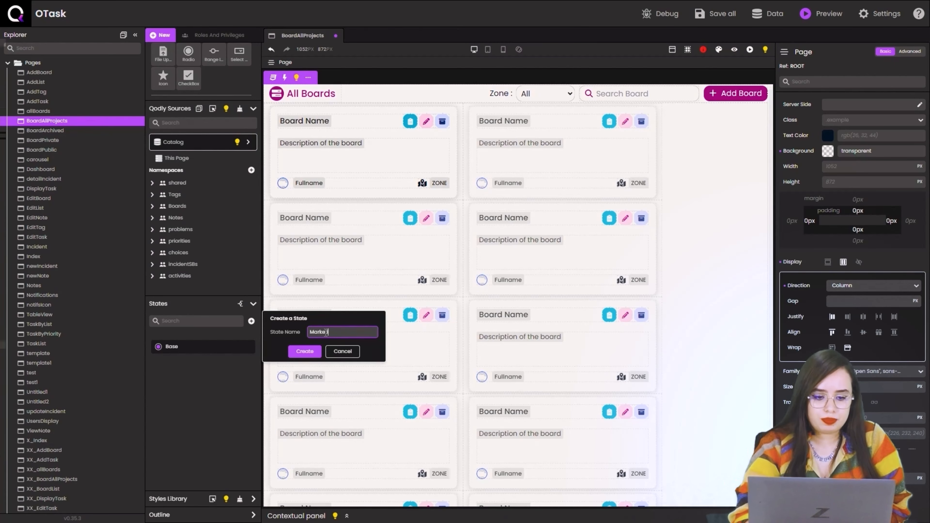
text(tingView)
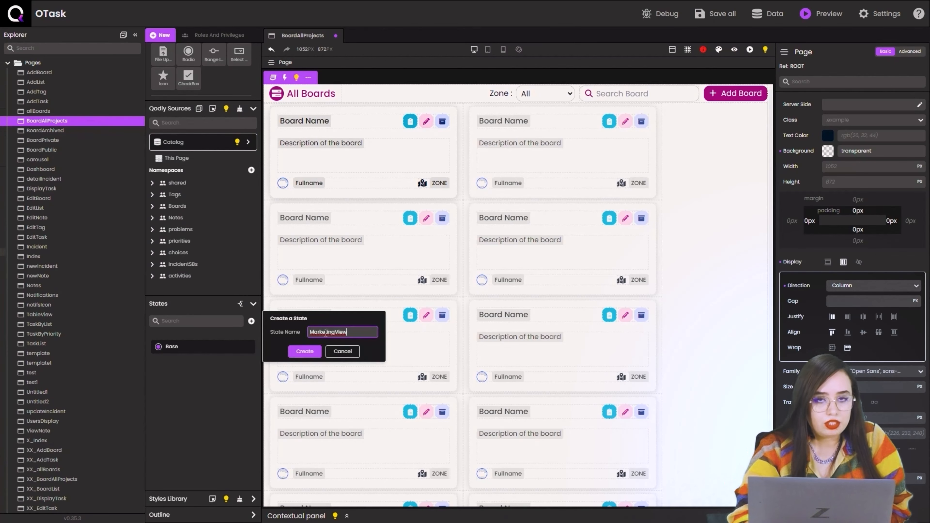
key(Return)
- Create a second page state named EngineeringView
click(121, 322)
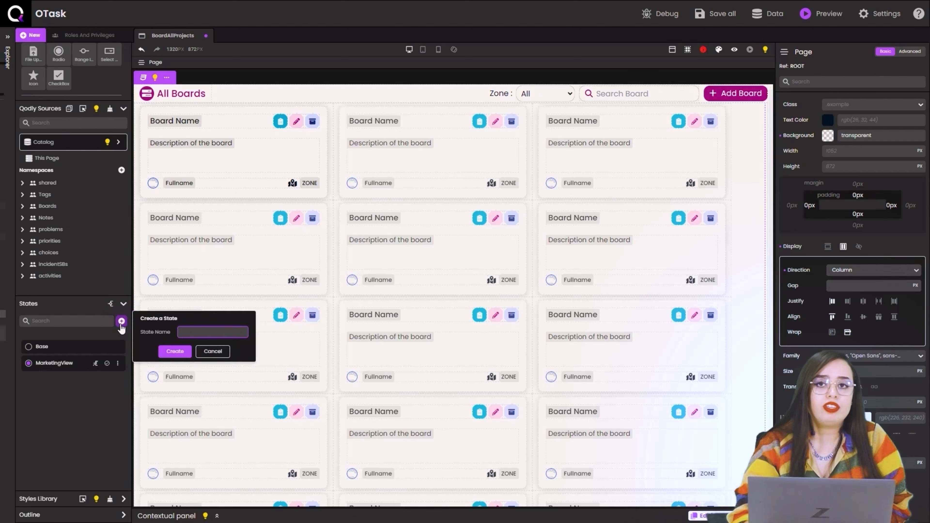
text(Er)
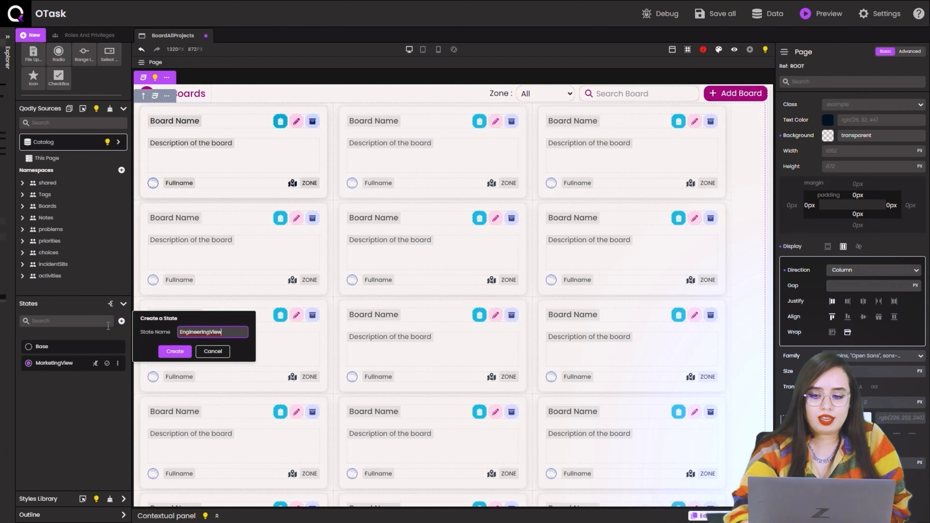
click(175, 351)
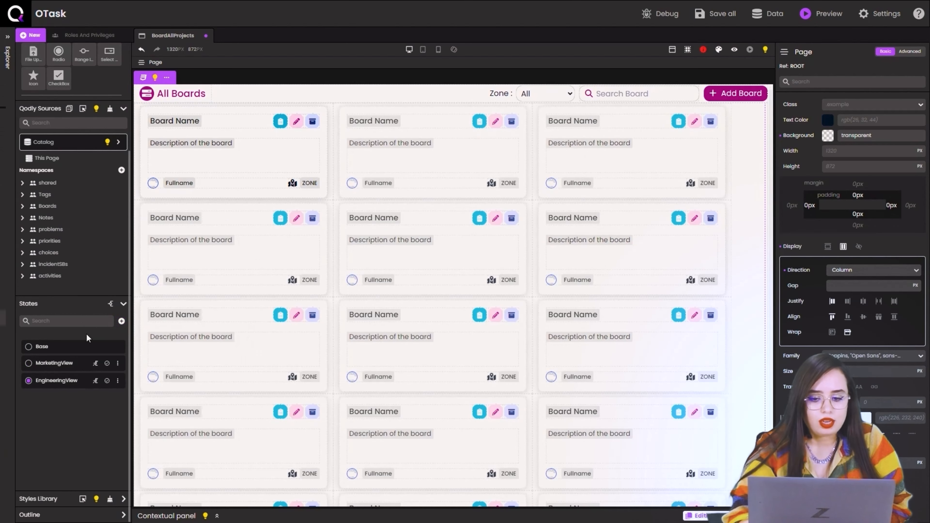
- Add a condition named Marketing to the MarketingView state
click(95, 363)
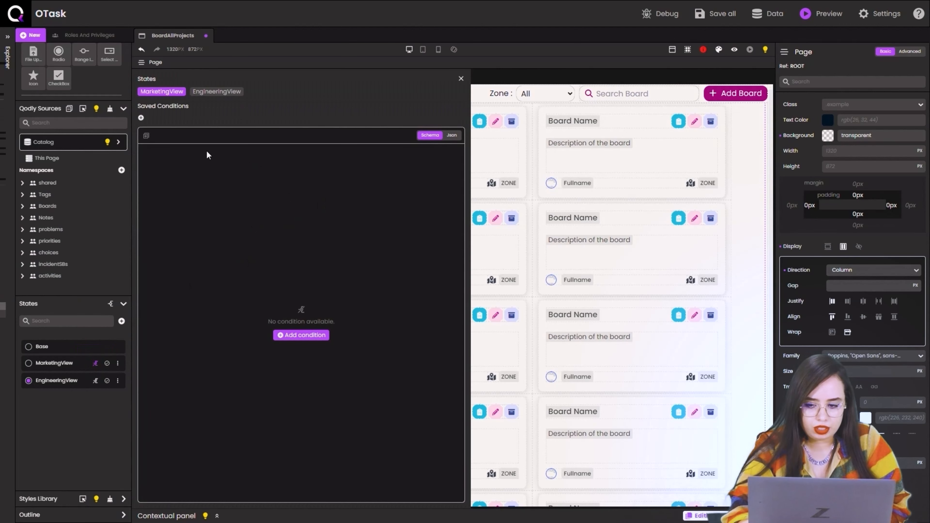
click(298, 336)
click(203, 158)
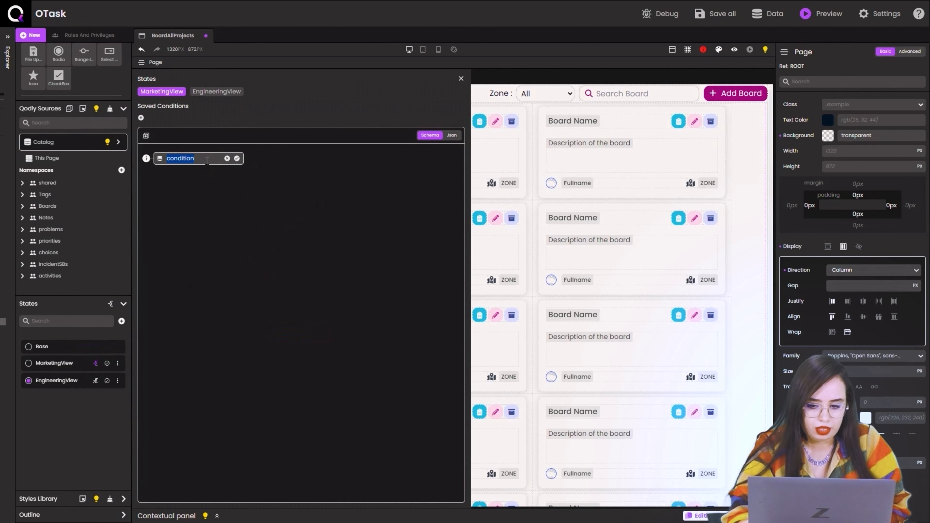
text(Marketing)
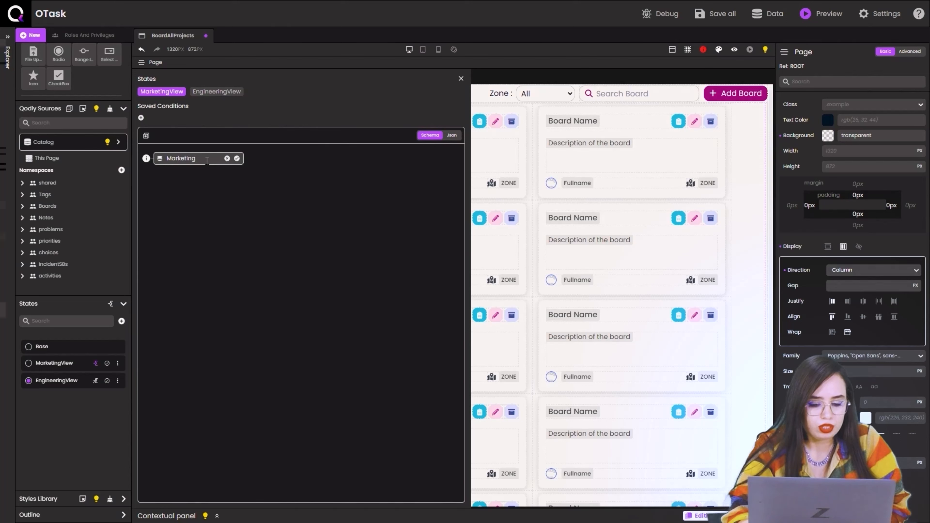
key(Return)
- Configure the Marketing condition with type Privilege, operator = and value Marketing
click(214, 159)
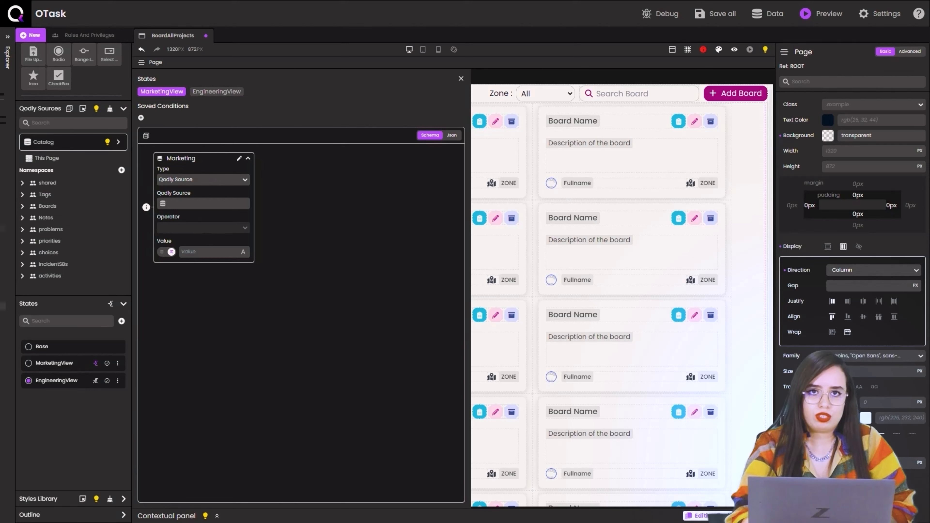
click(197, 183)
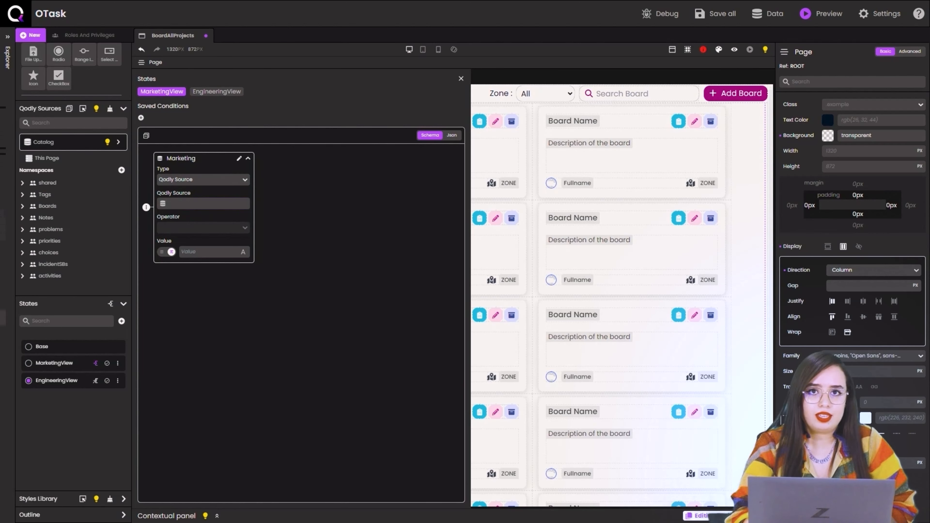
click(215, 180)
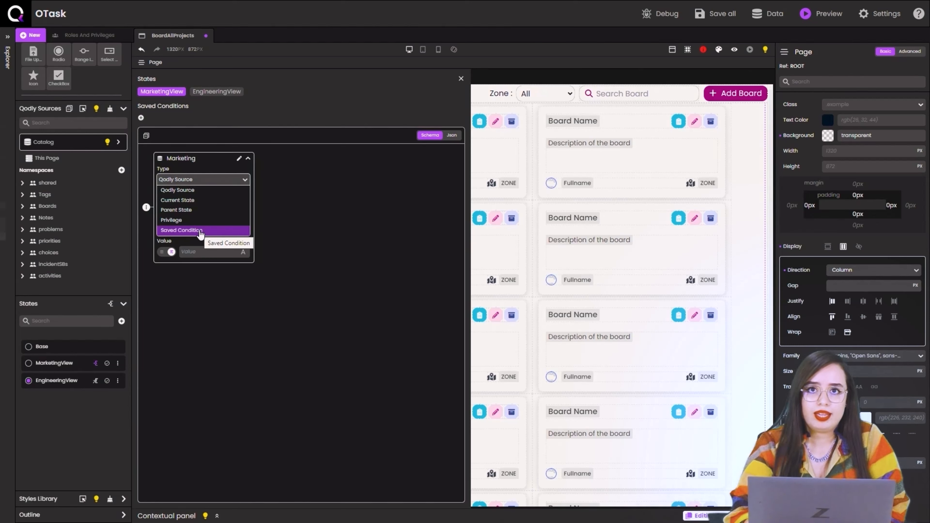
click(183, 222)
click(186, 205)
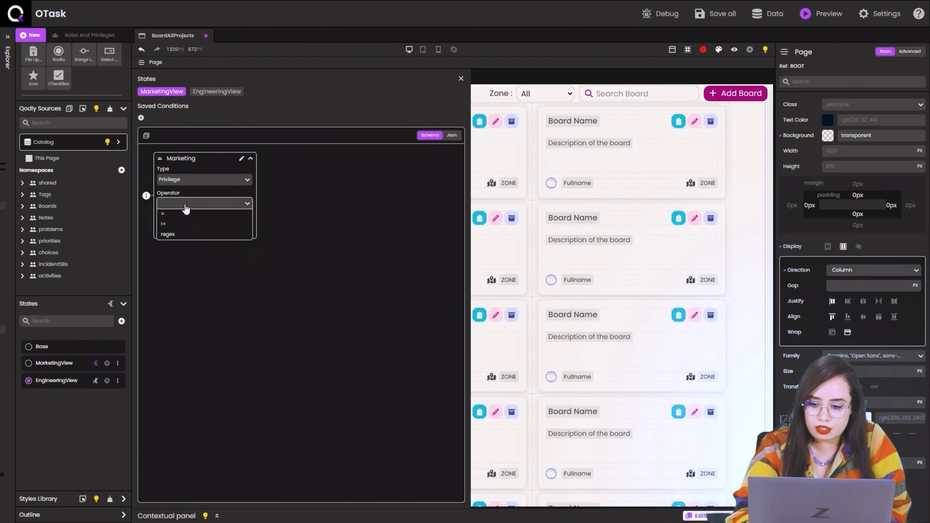
click(178, 213)
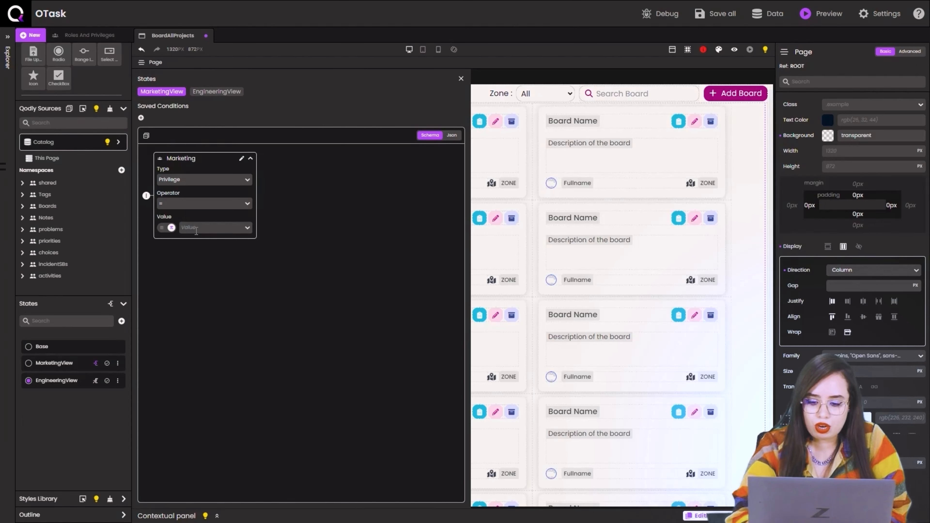
click(246, 231)
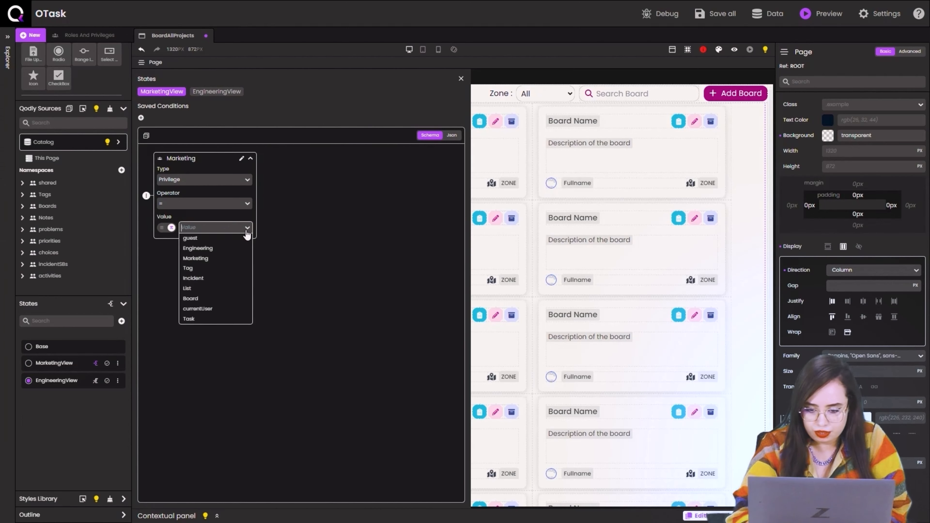
click(225, 258)
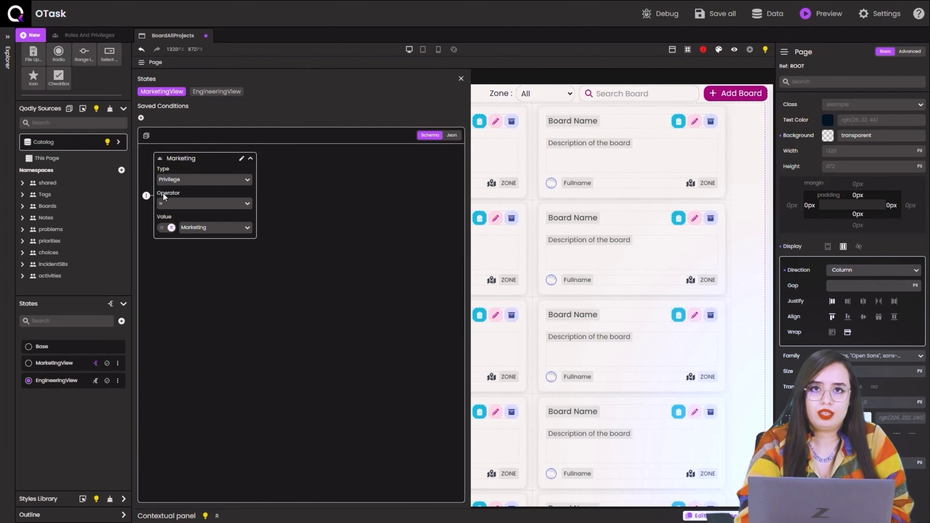
- Add a second condition named Data to MarketingView, combined with the Marketing condition by AND (&)
click(147, 195)
click(179, 127)
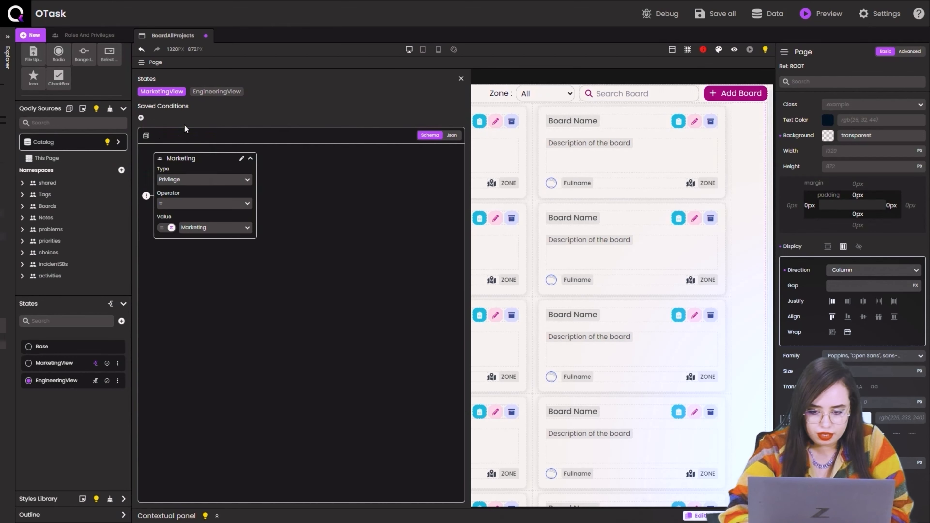
click(238, 178)
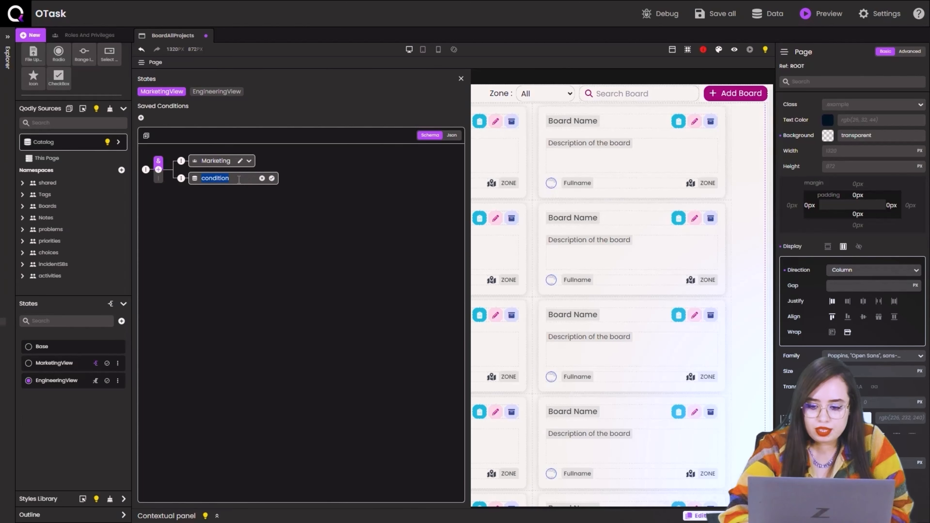
text(Data)
key(Return)
- Set the Data condition's type to Qodly Source and its source to allBoards.length from the Boards namespace
click(234, 178)
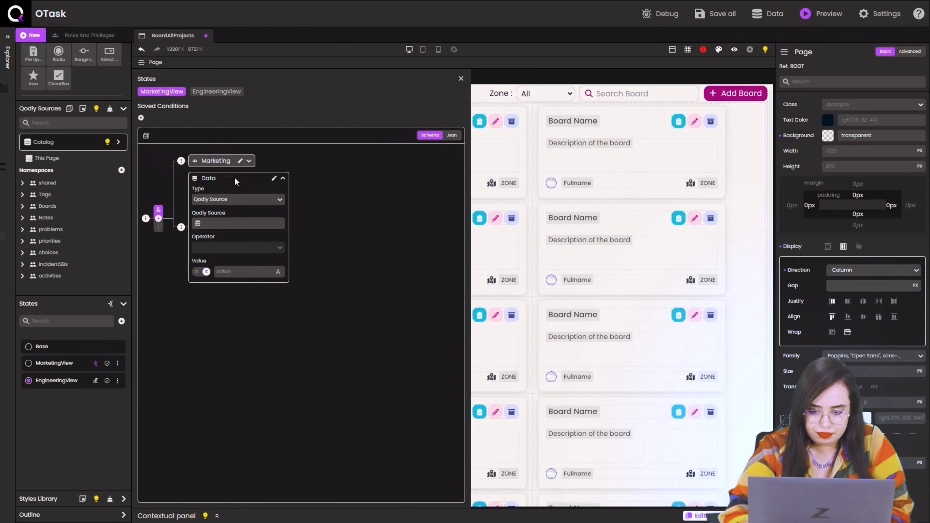
click(227, 201)
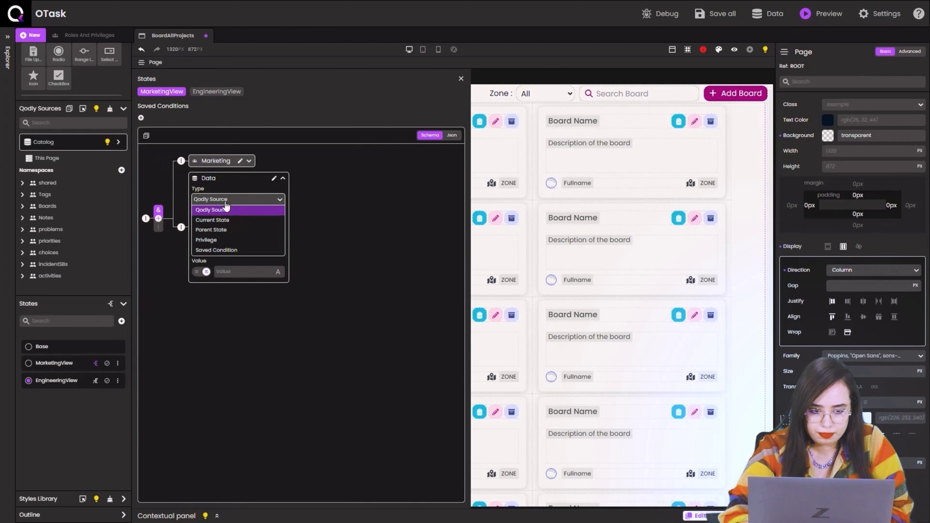
click(231, 206)
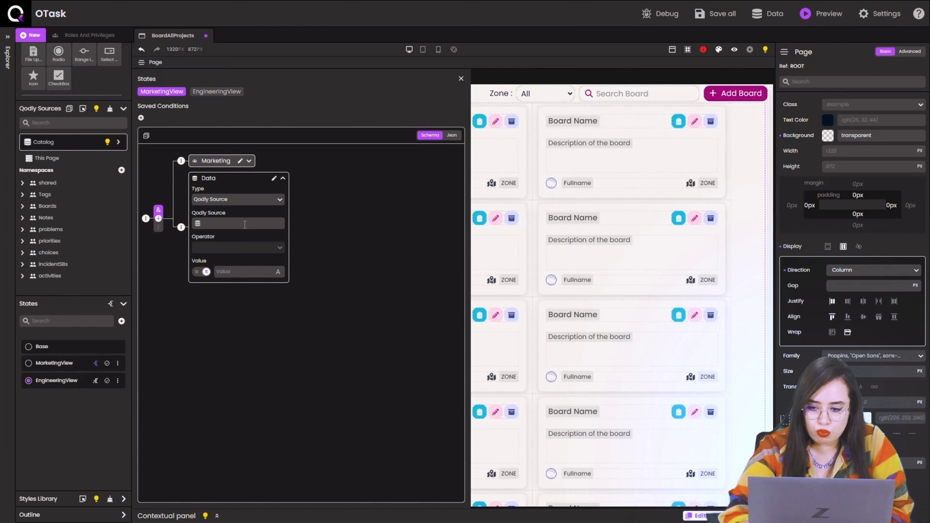
click(727, 171)
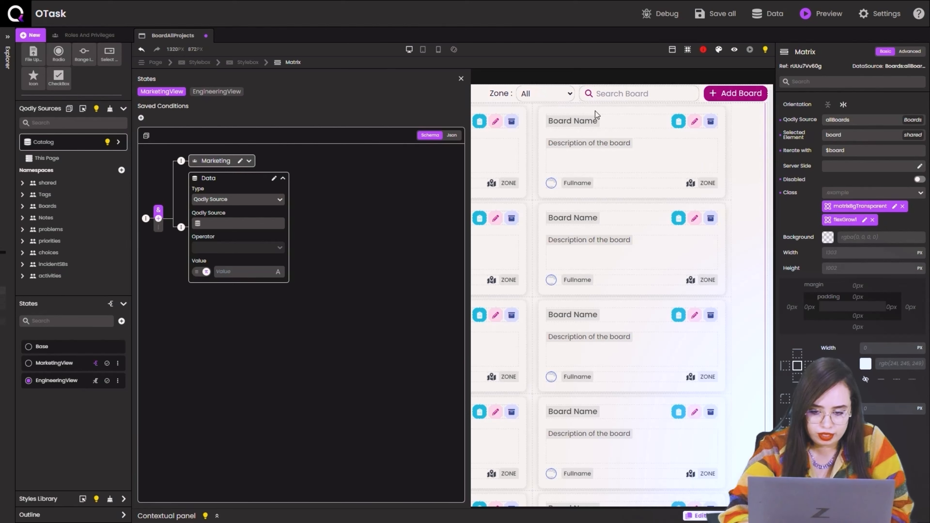
click(857, 119)
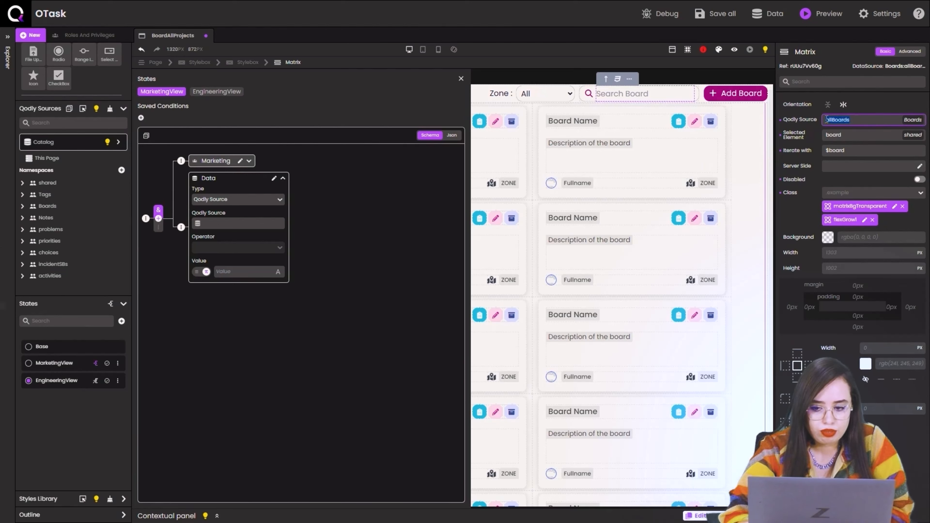
click(209, 222)
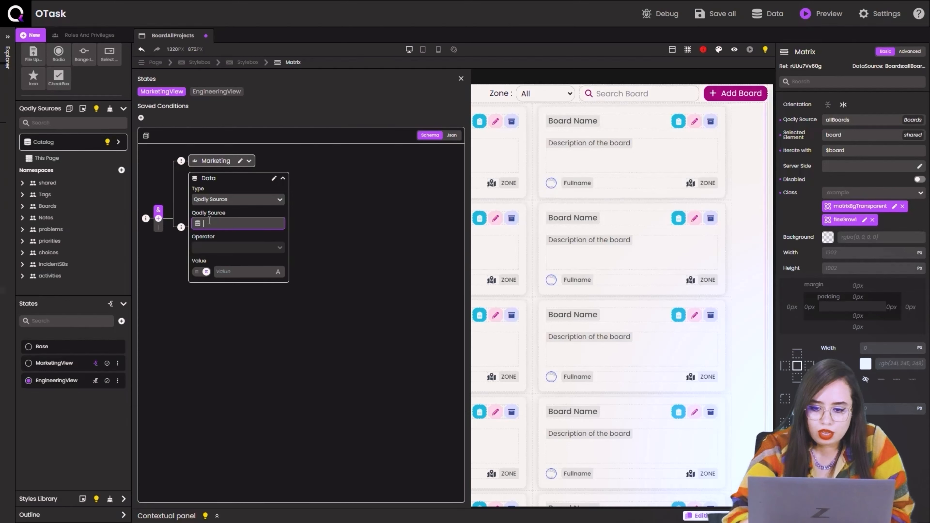
text(all)
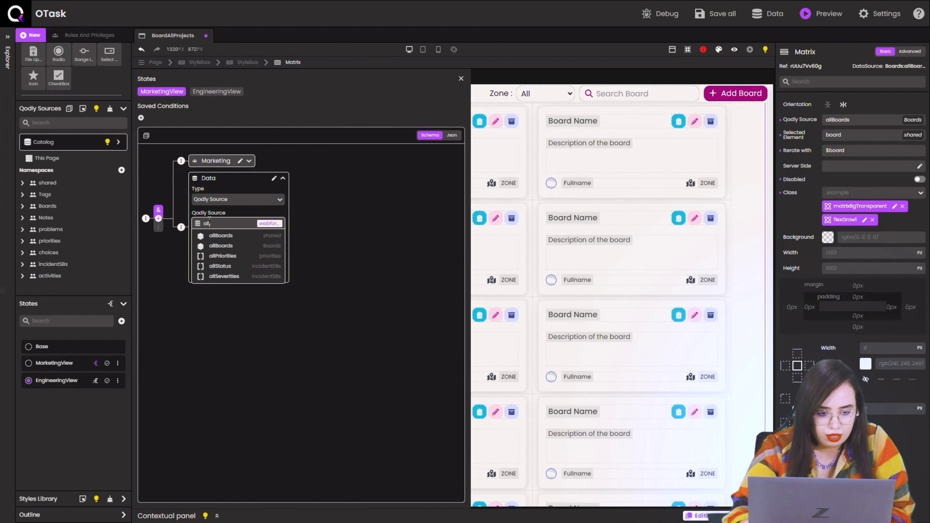
click(234, 247)
text(.l)
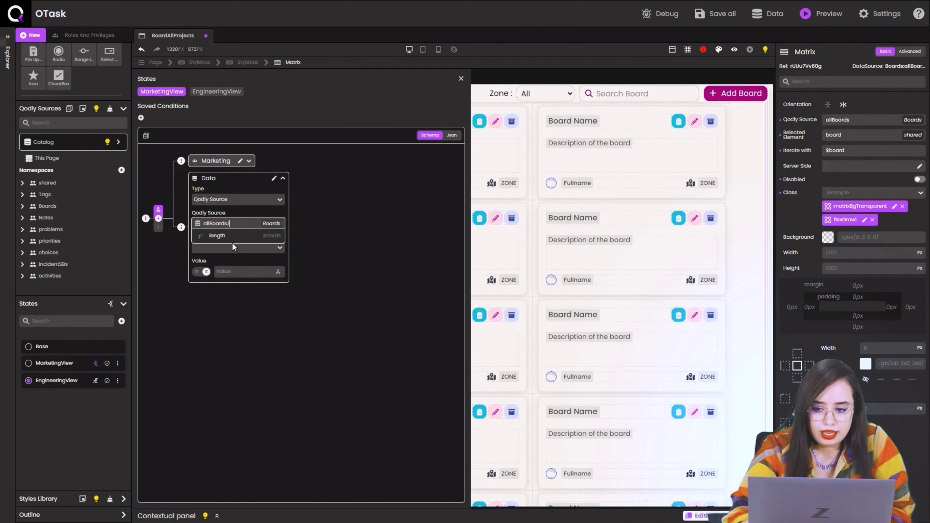
text(en)
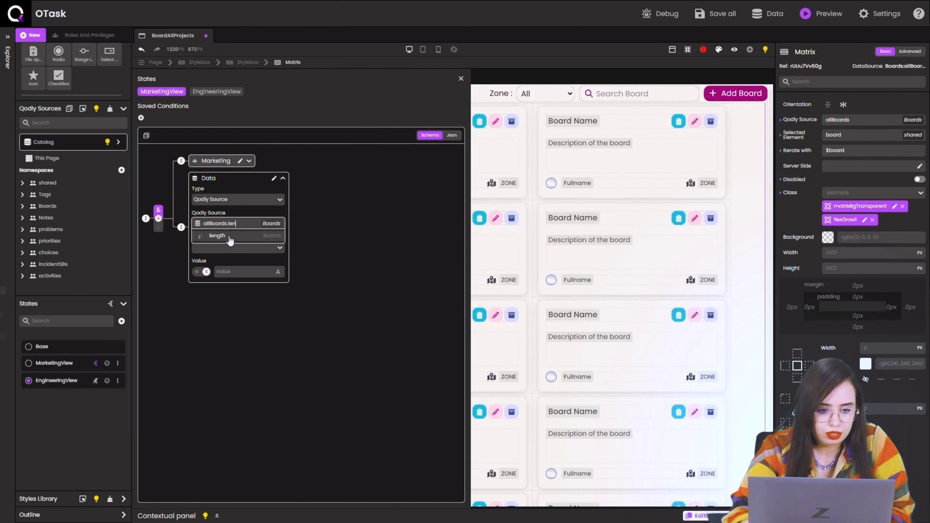
click(231, 239)
- Set the Data condition's operator to != and its comparison value to the number 0
click(224, 251)
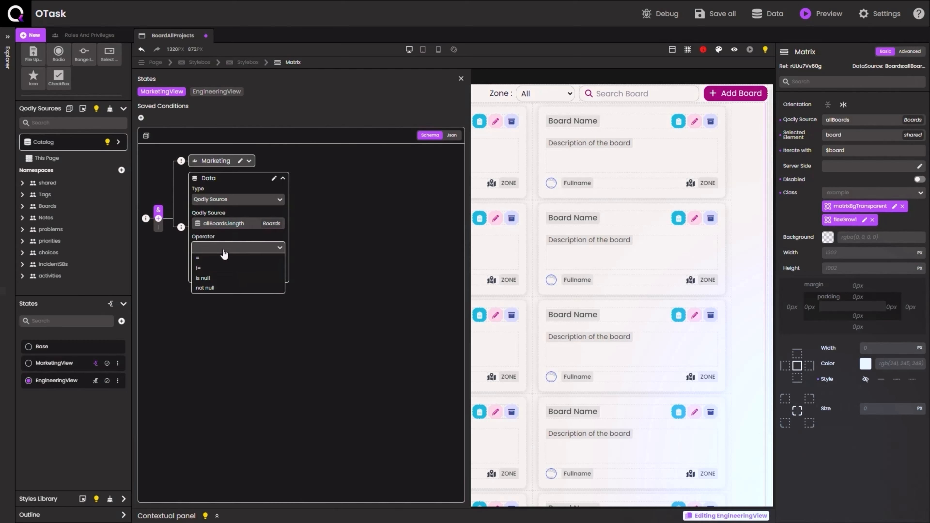
click(213, 271)
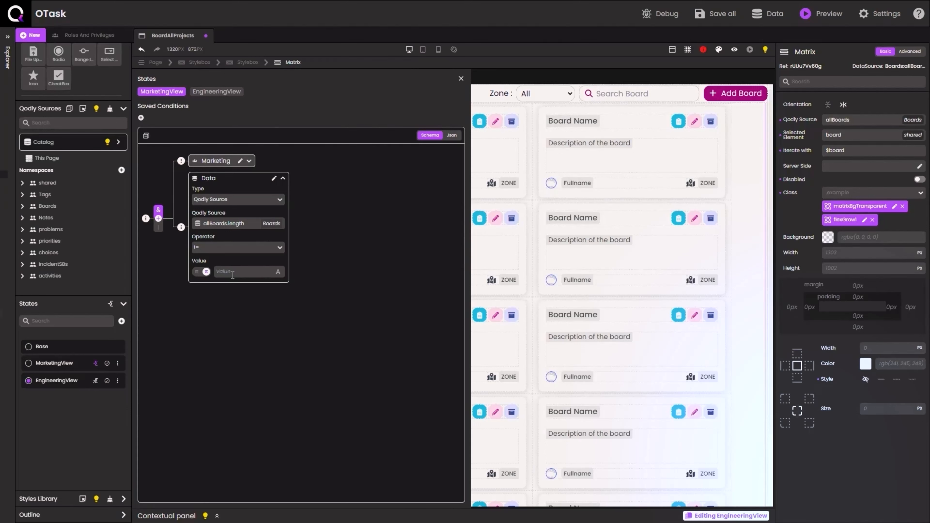
click(278, 272)
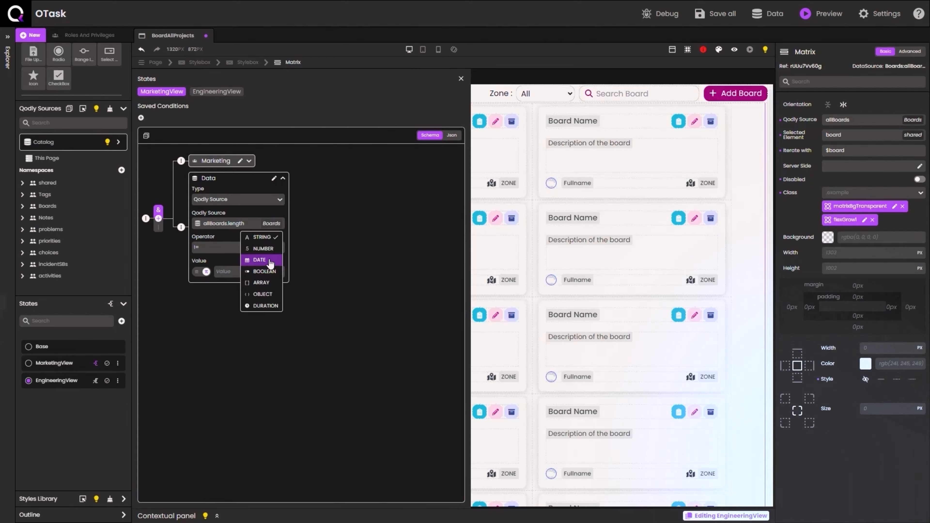
click(266, 254)
click(242, 270)
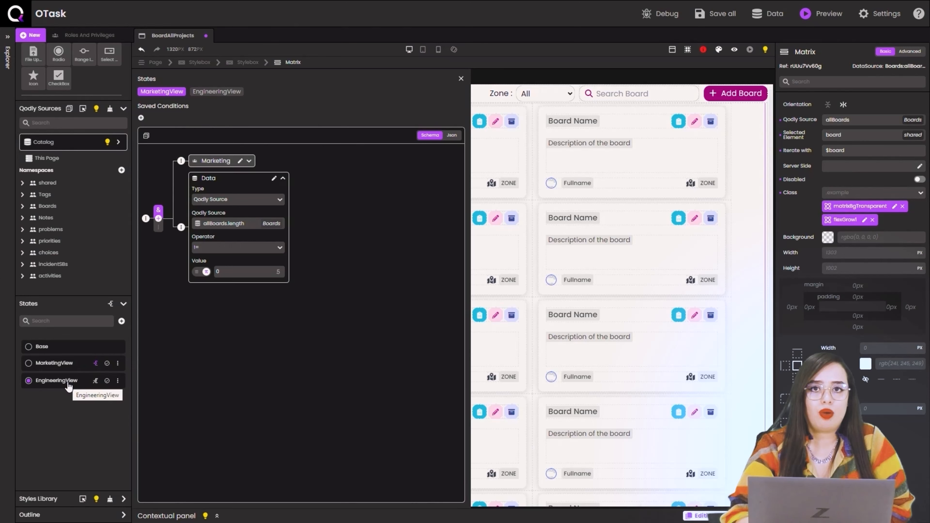
- Save the page and add a first condition named Engineering to the EngineeringView state
key(ctrl+s)
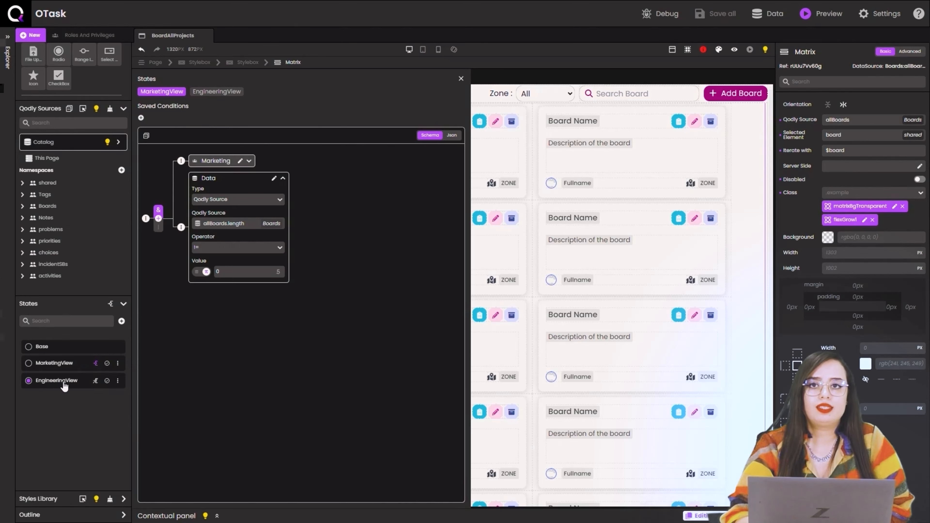
click(94, 382)
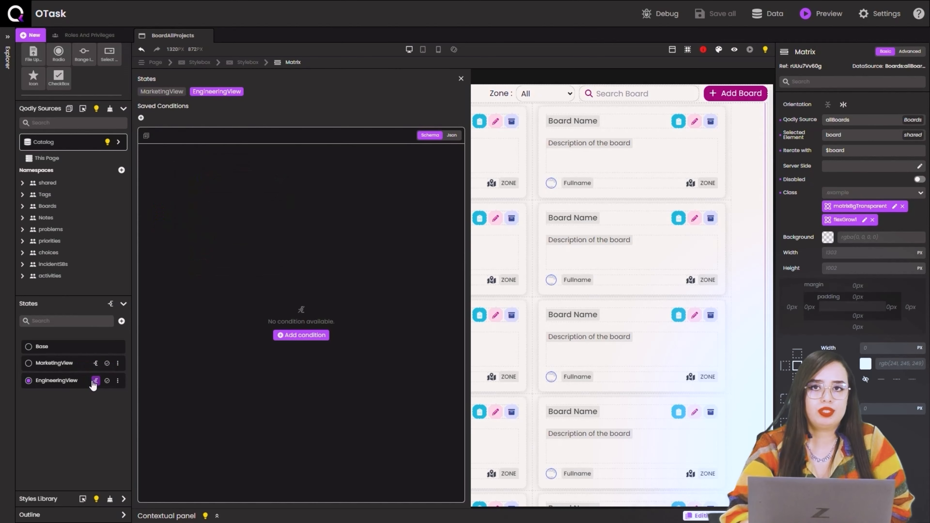
click(294, 339)
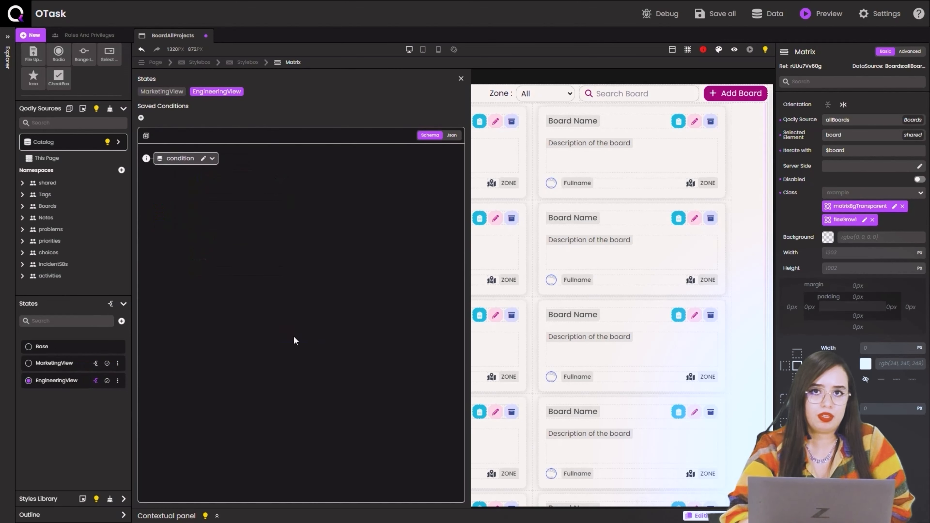
click(204, 159)
text(Engineering)
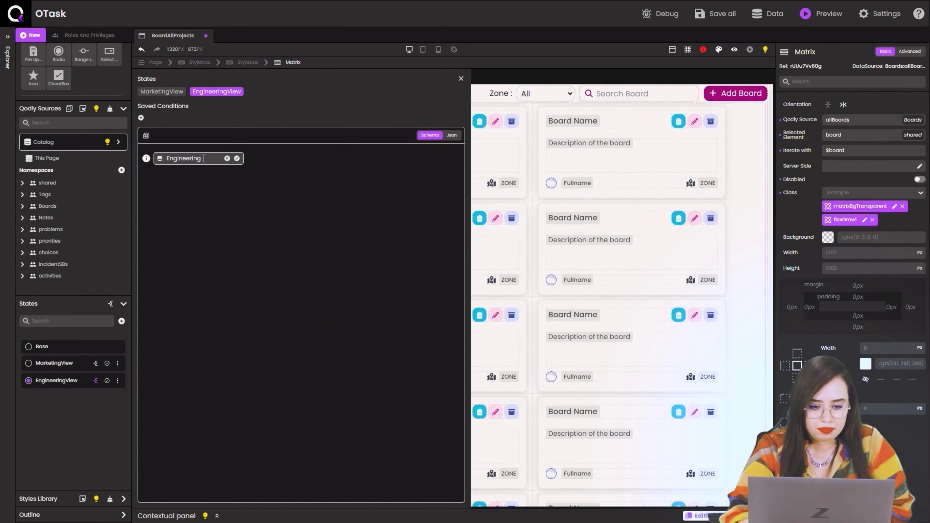
key(Return)
- Configure the Engineering condition with type Privilege, operator = and value Engineering
click(220, 158)
click(204, 179)
click(207, 218)
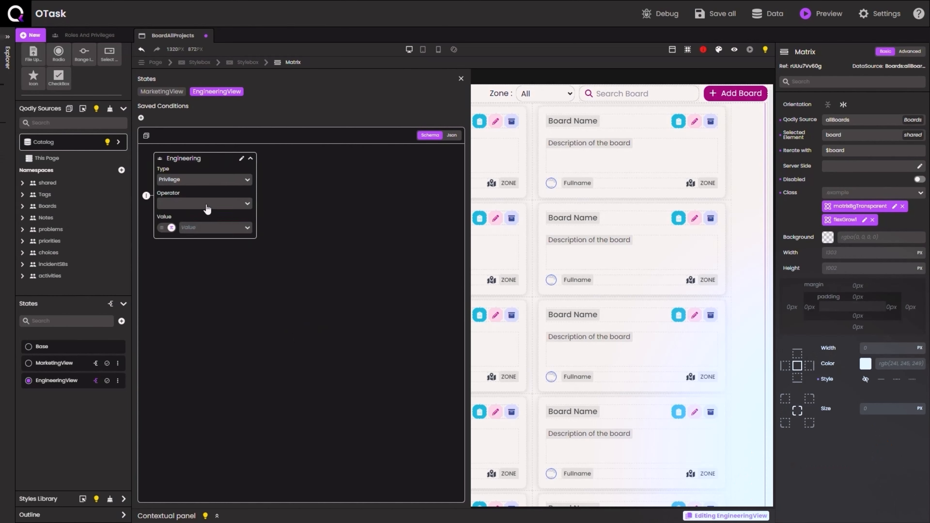
click(208, 209)
click(198, 215)
click(216, 228)
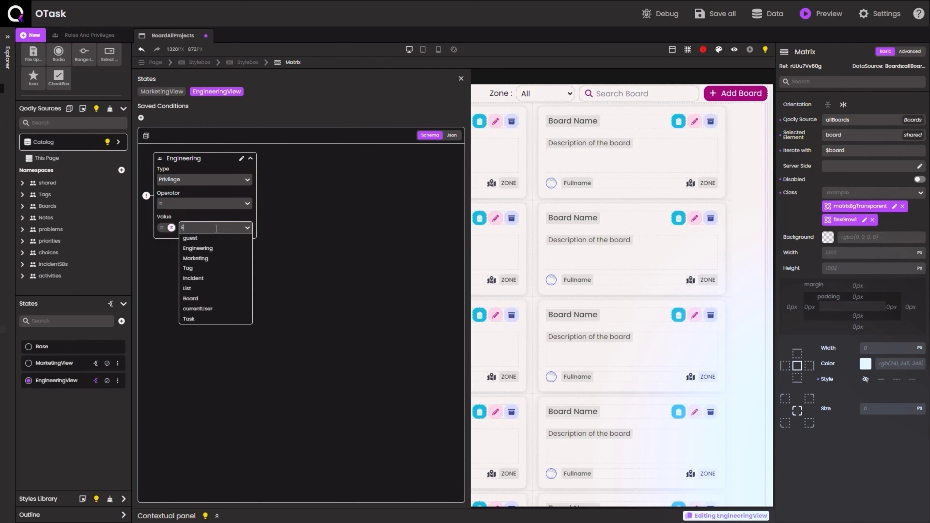
click(210, 250)
- Add a second condition named Data to EngineeringView alongside the Engineering condition
click(146, 196)
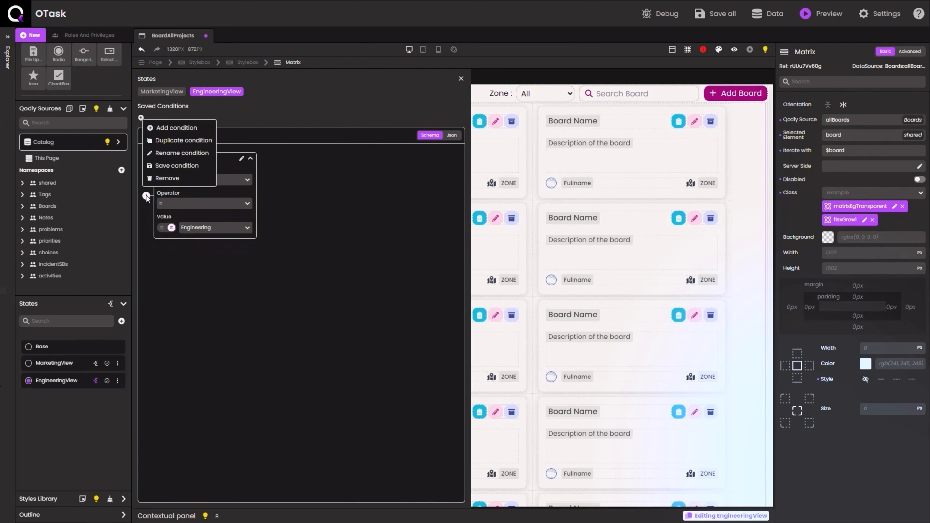
click(172, 128)
double_click(240, 178)
text(Data)
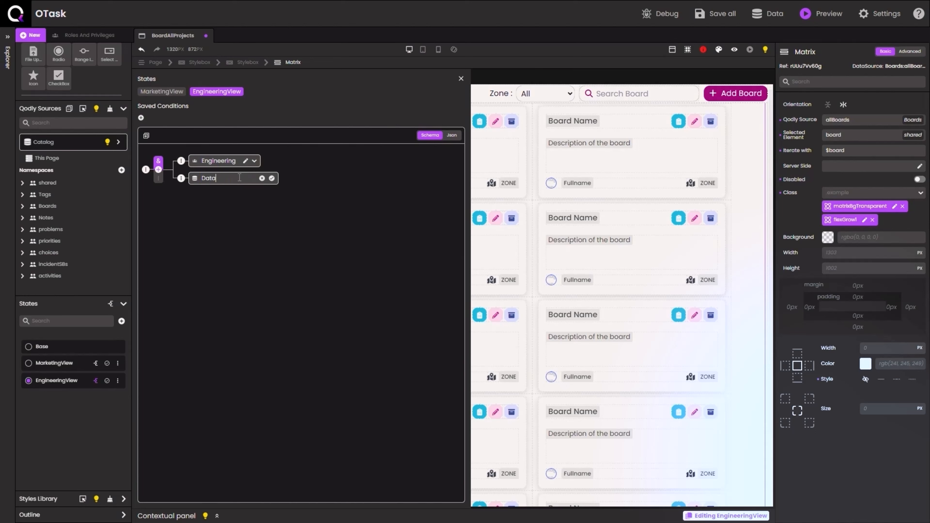
key(Return)
- Set the EngineeringView Data condition's Qodly Source to allBoards.length from the Boards namespace
click(235, 179)
click(227, 221)
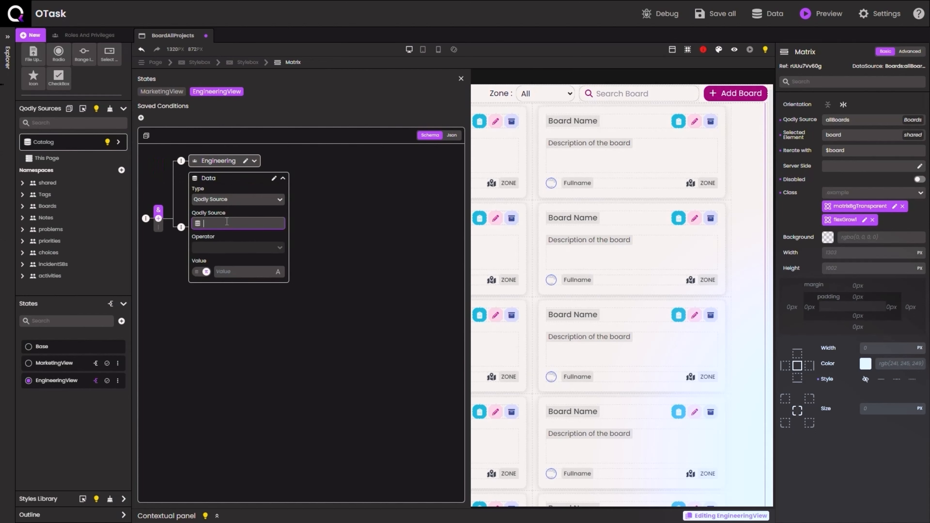
text(allBoards.len)
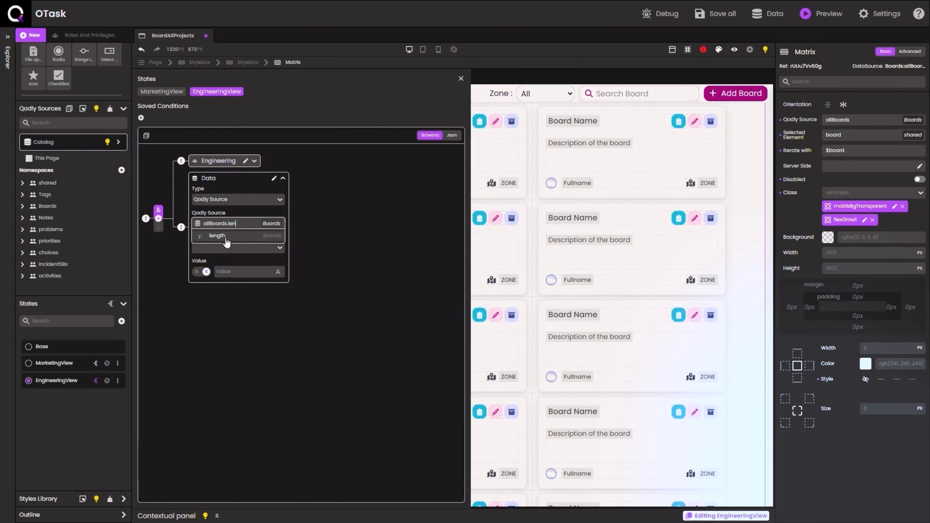
click(219, 237)
- Set the EngineeringView Data condition's operator to != and its comparison value to the number 0
click(220, 247)
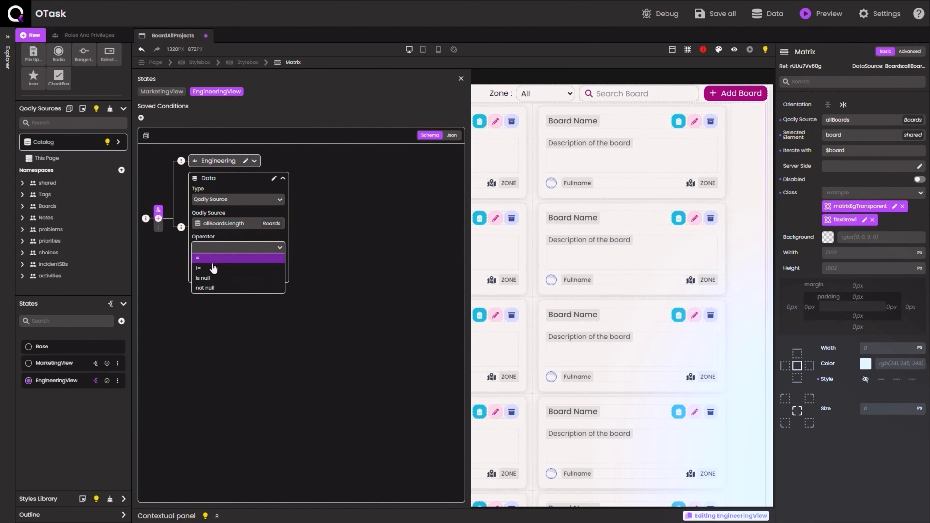
click(216, 263)
click(233, 273)
click(278, 273)
click(265, 251)
click(250, 275)
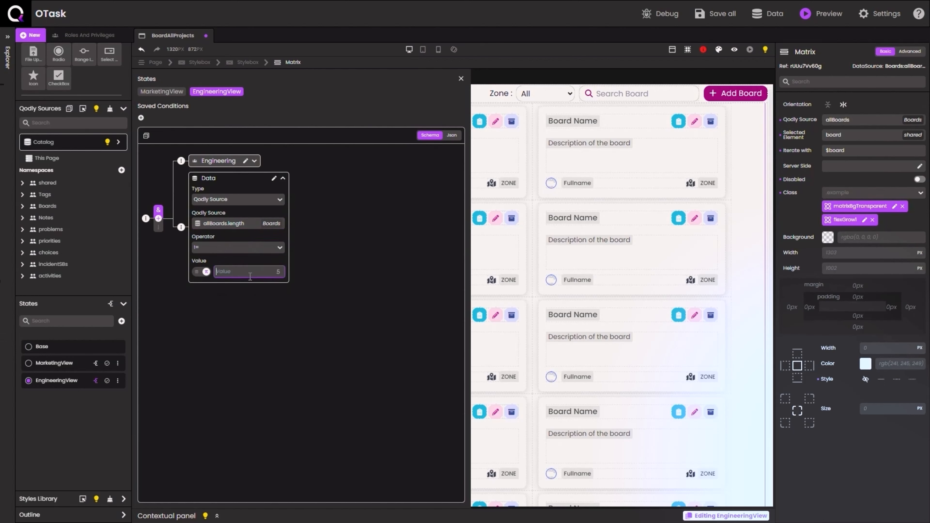
text(0)
click(334, 314)
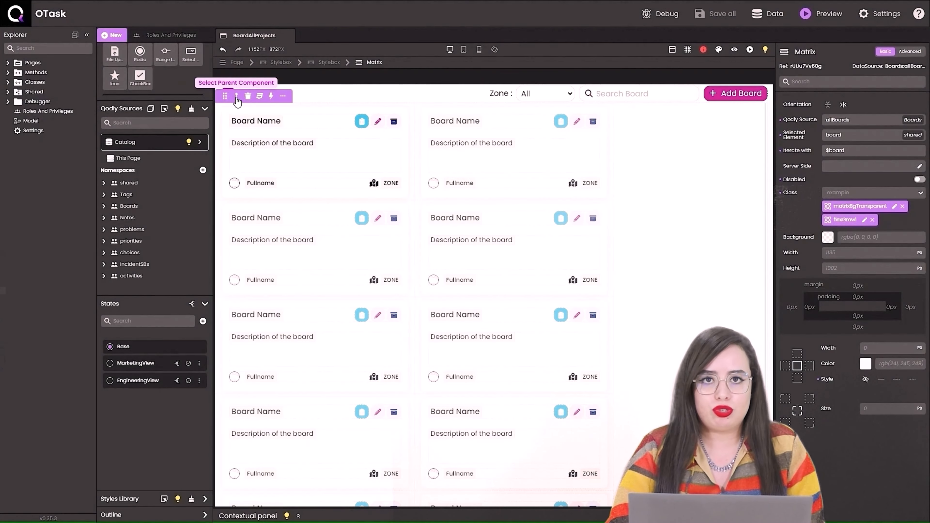
- Insert a new Stylebox above the boards Matrix, inside the Matrix's parent Stylebox, and select it
click(237, 98)
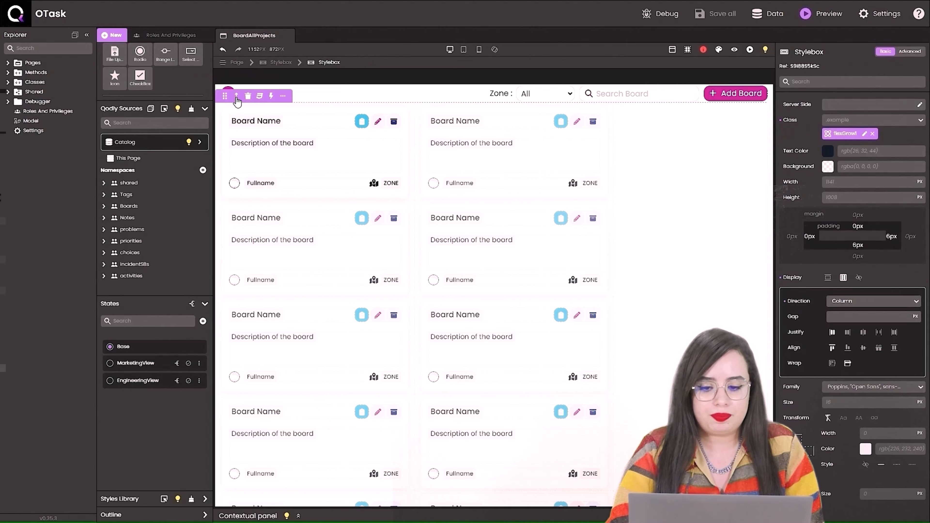
scroll(154, 121, up, 4)
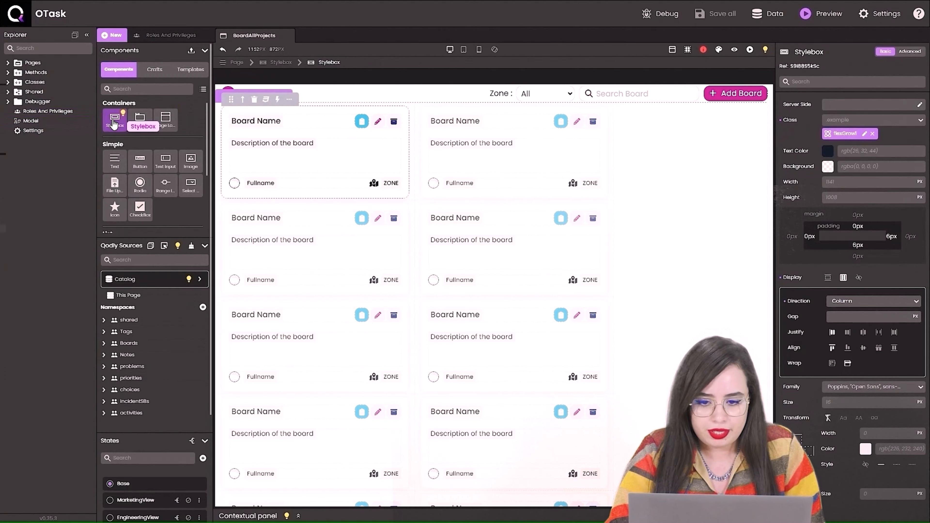
drag(114, 125, 556, 120)
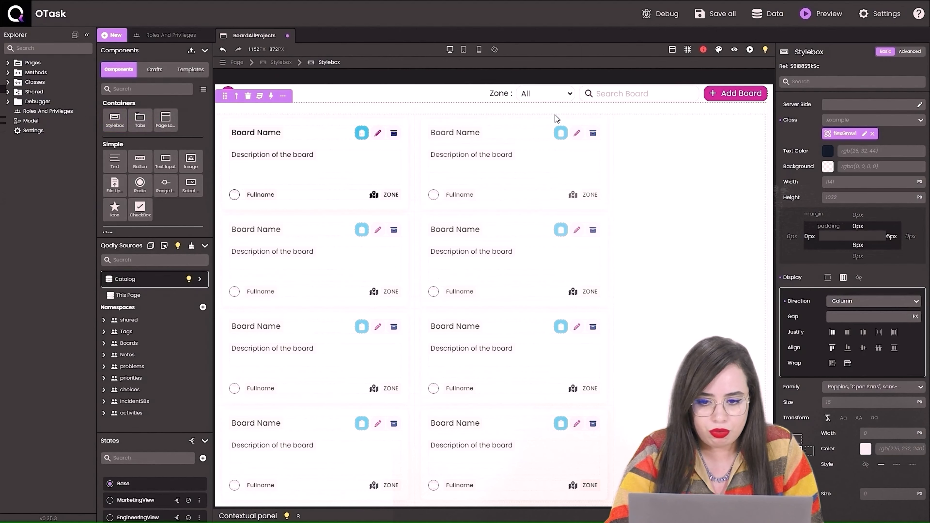
click(650, 138)
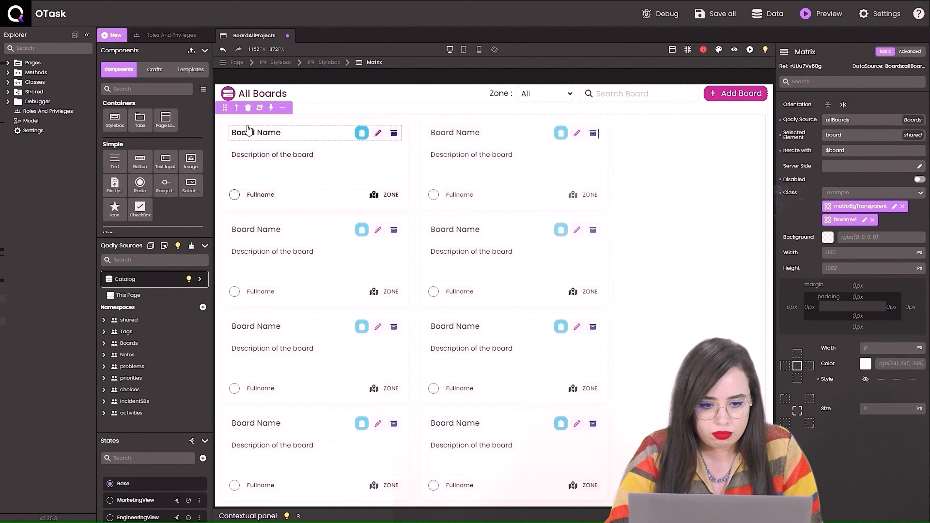
click(236, 107)
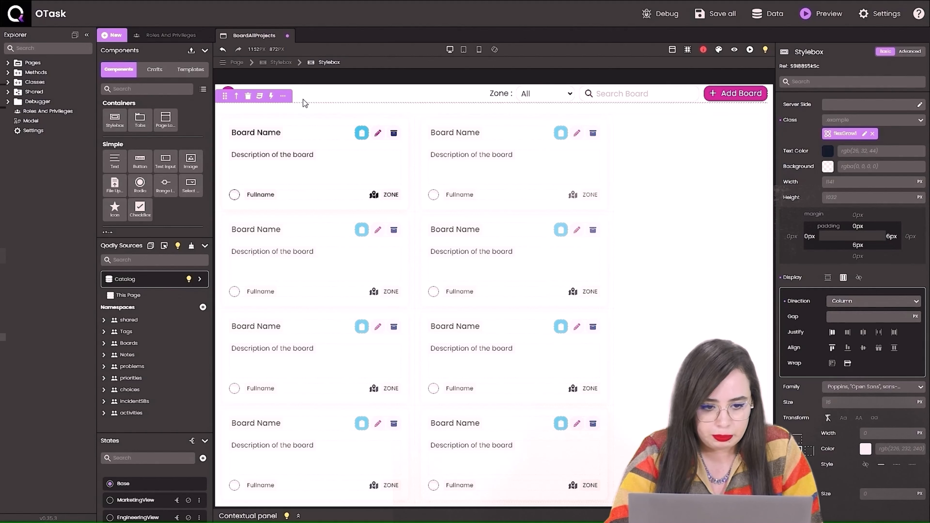
click(317, 113)
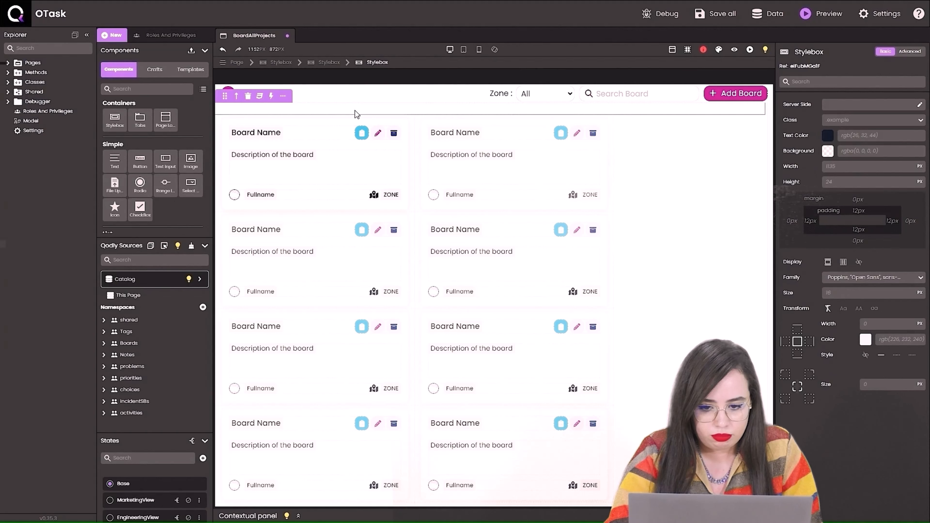
- Add an Icon to the new Stylebox and give the box a flex row layout with centered justification and alignment
drag(115, 208, 250, 106)
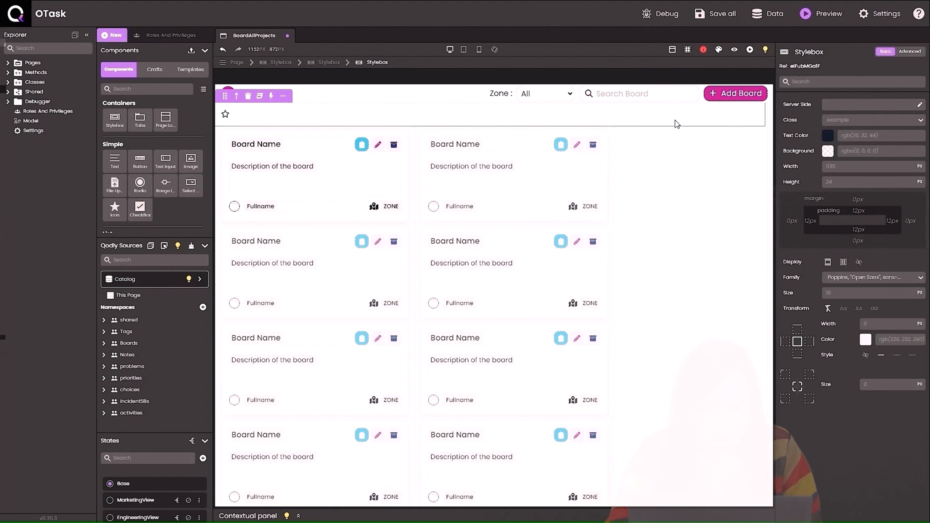
click(845, 262)
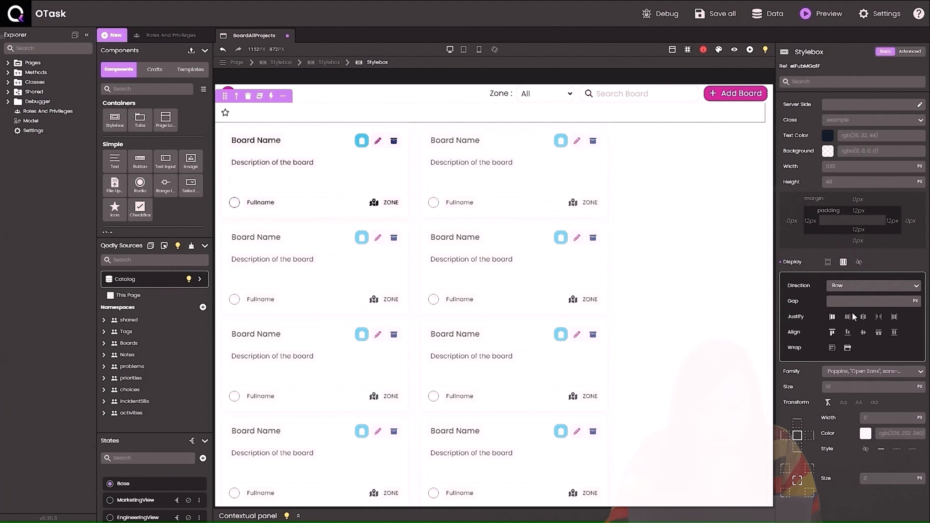
click(863, 318)
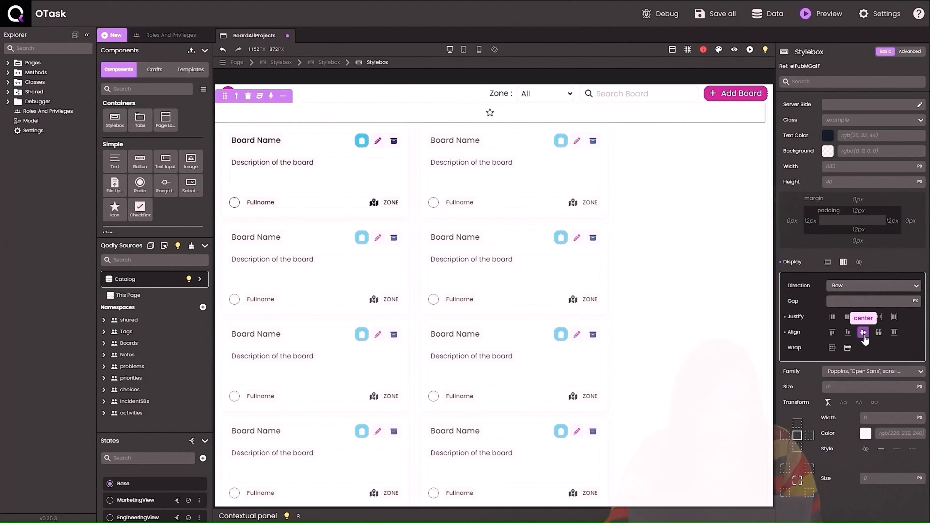
- Change the star icon in the new Stylebox to the plain magnifying glass
click(490, 113)
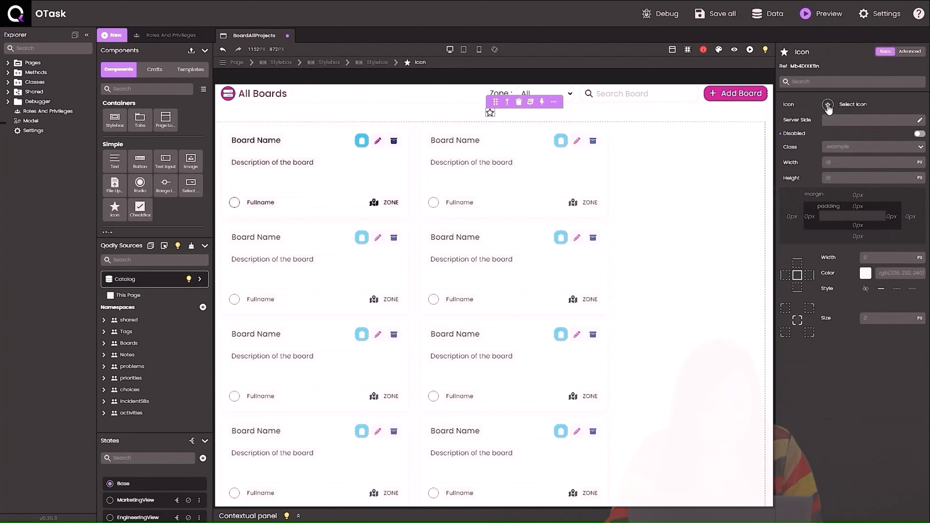
click(828, 105)
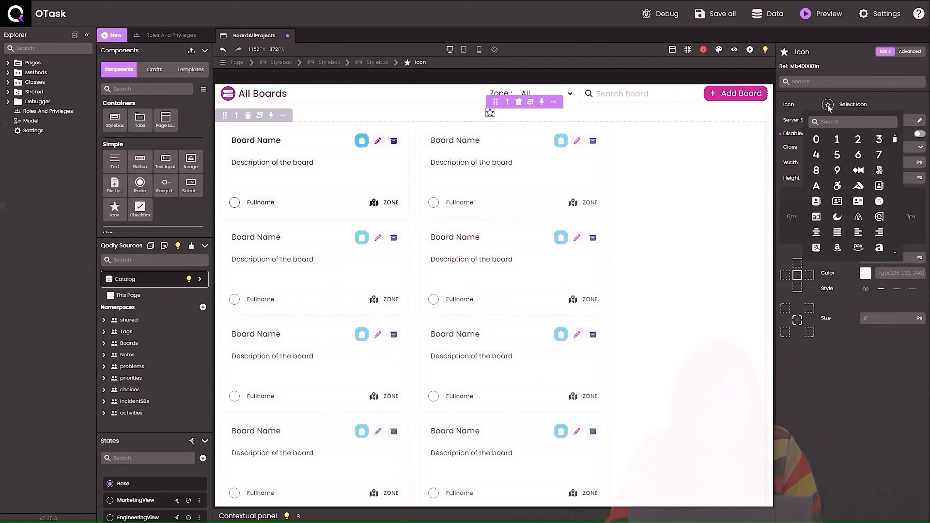
click(838, 122)
text(zo)
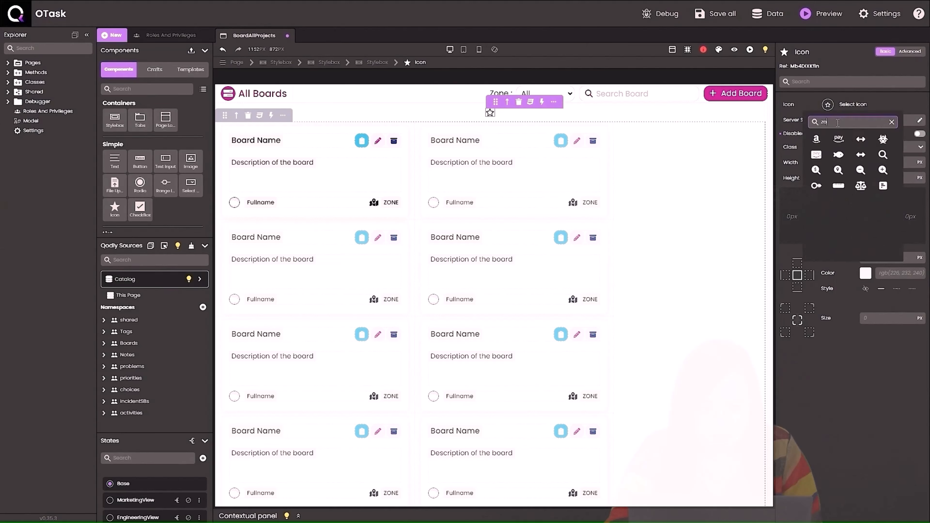
click(883, 155)
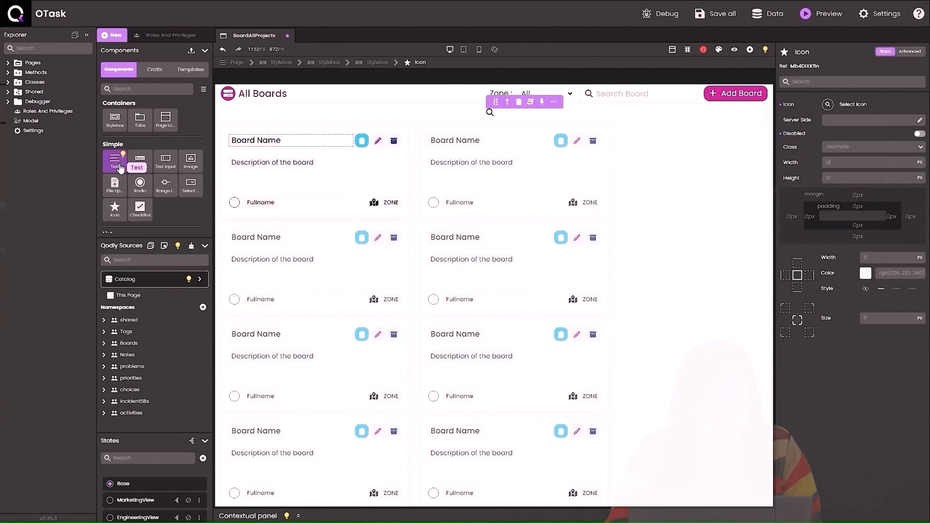
- Add a Text component beside the magnifying glass icon reading "No results found"
drag(118, 168, 537, 119)
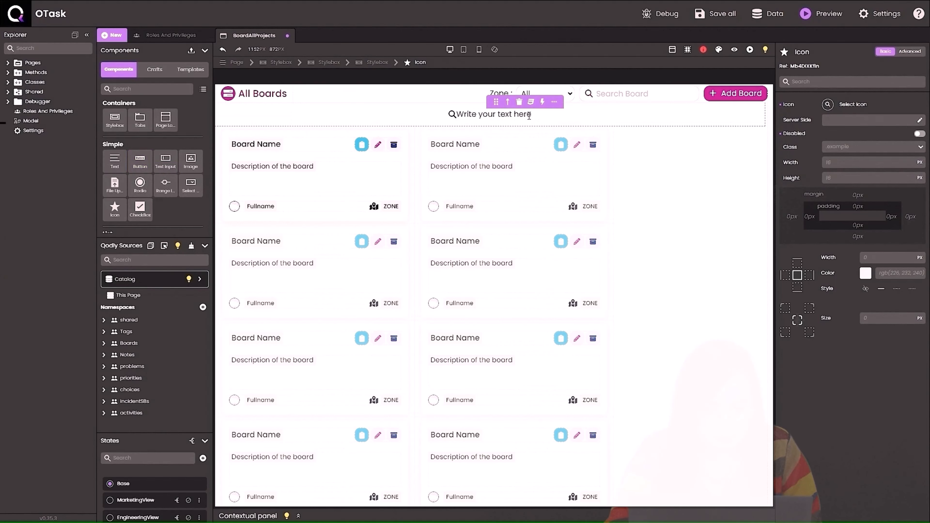
click(529, 116)
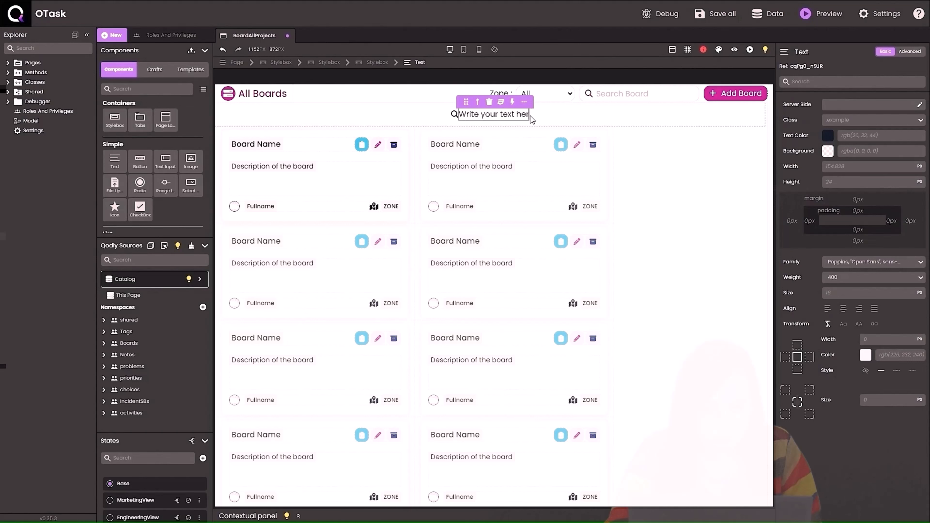
key(ctrl+a)
key(BackSpace)
text(No re)
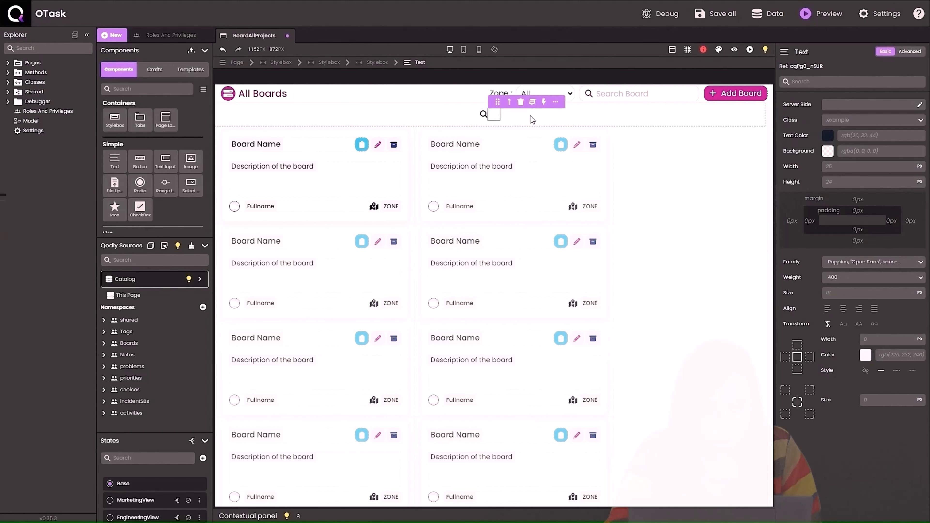
text(su)
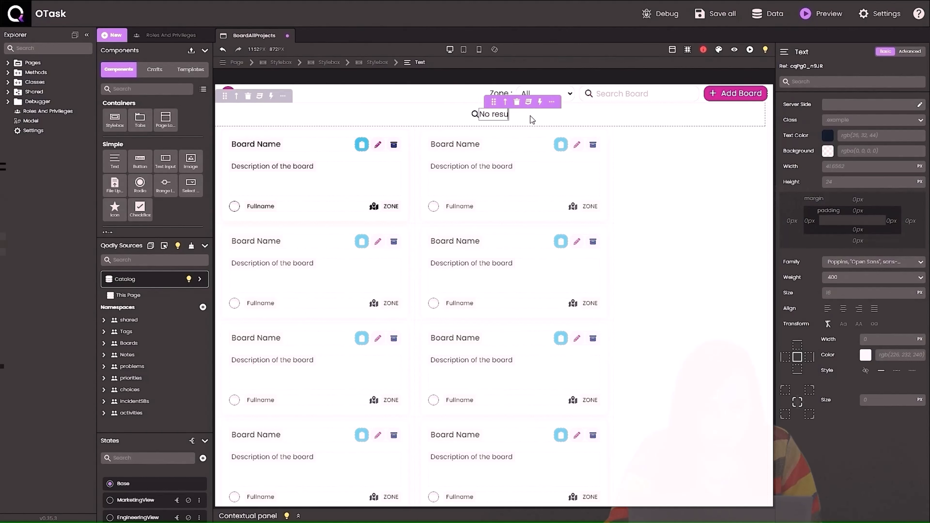
text(lts found)
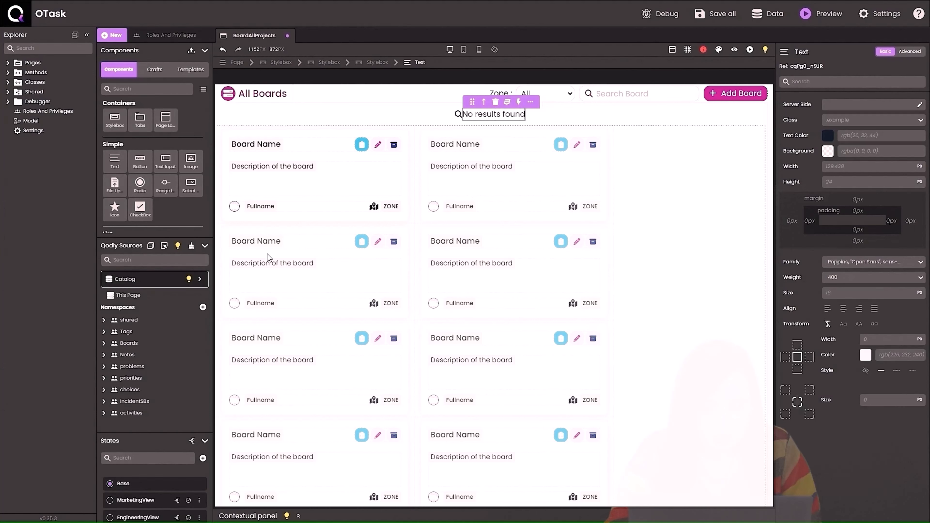
- Set the background of the Stylebox holding the "No results found" text to the preset red
click(531, 116)
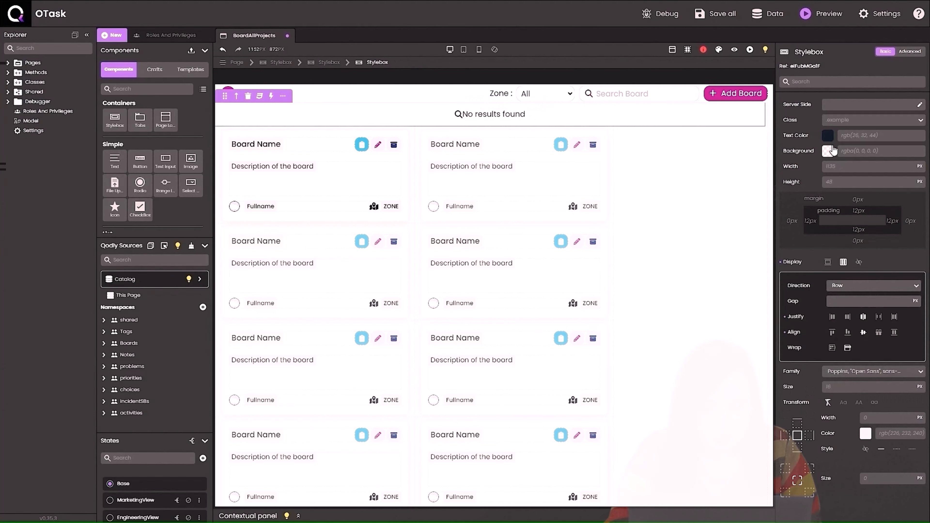
click(829, 150)
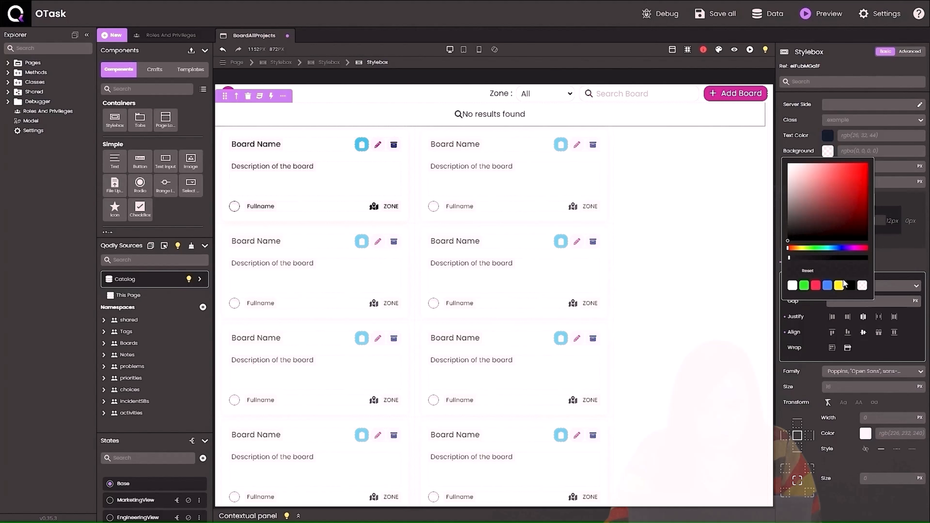
click(816, 286)
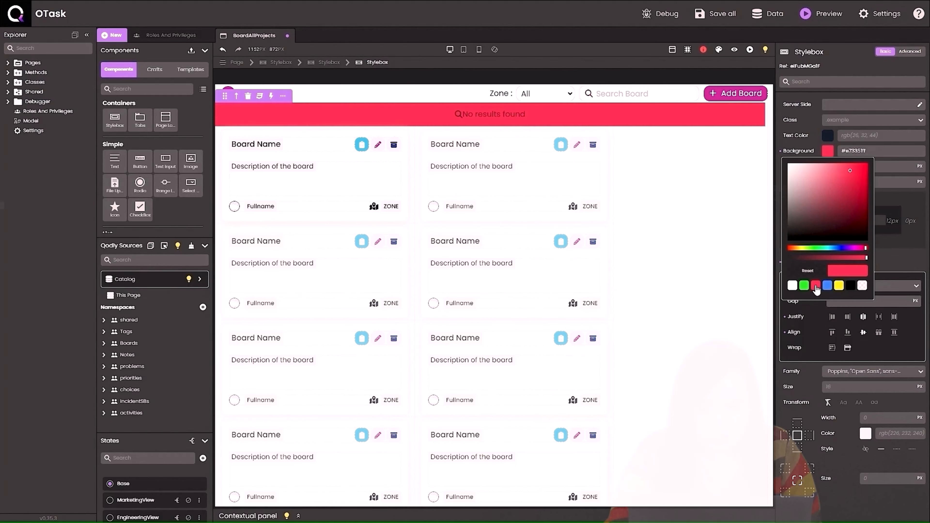
- Set the red banner Stylebox's flex direction to Column and make its "No results found" text white
click(903, 286)
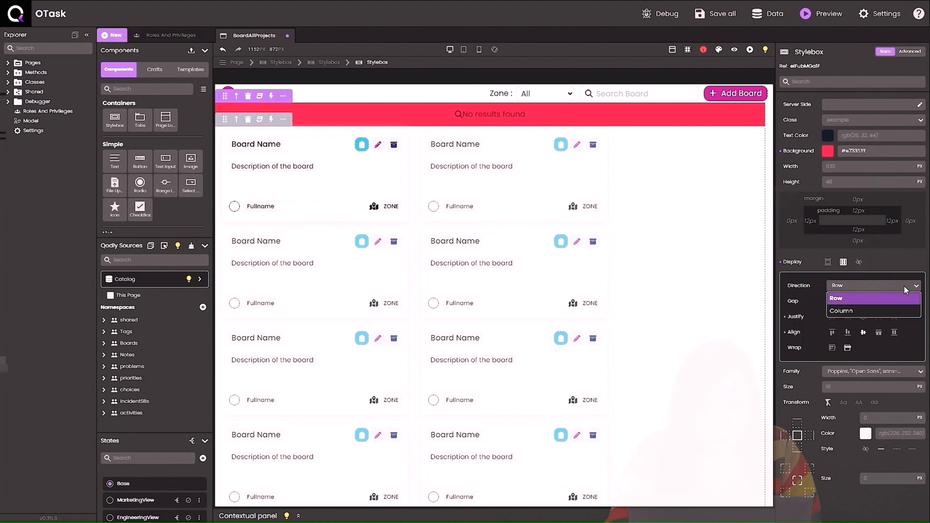
click(877, 311)
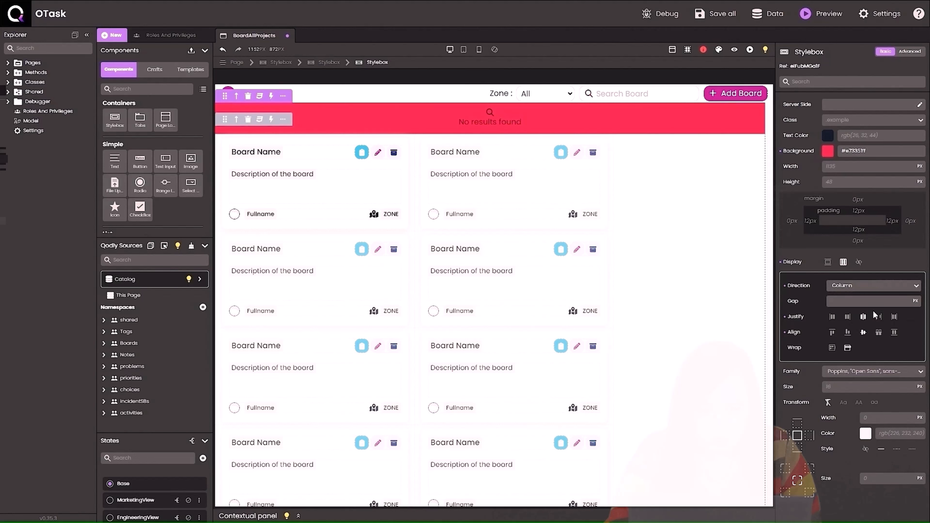
click(491, 122)
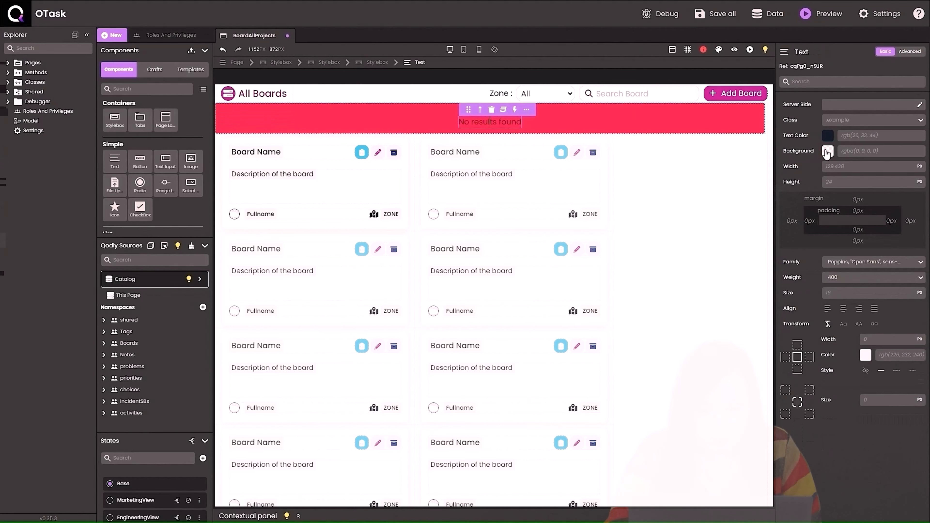
click(829, 136)
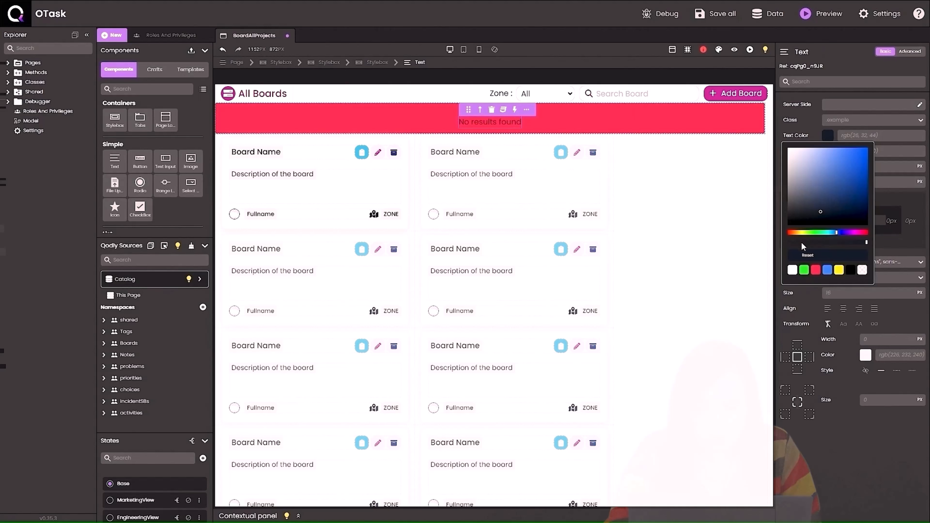
click(807, 255)
click(535, 138)
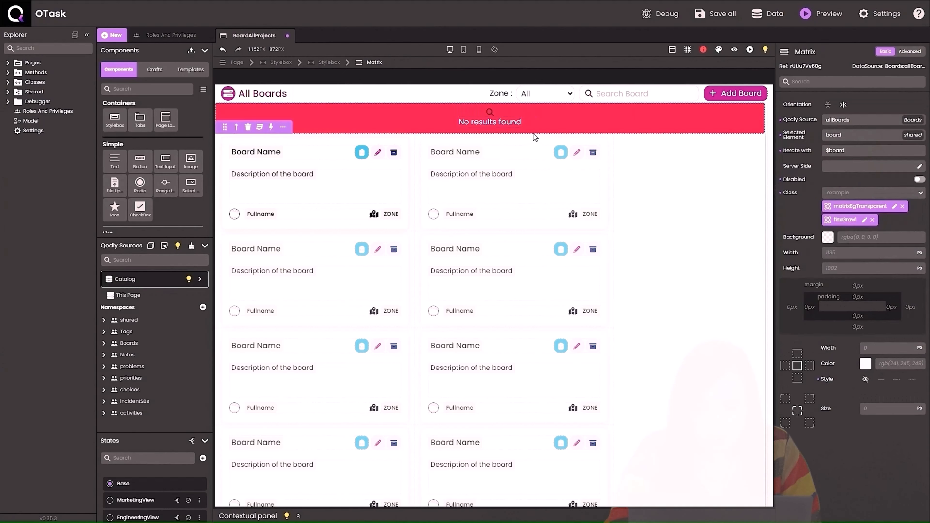
- Set the text color of the banner's magnifying glass icon to the preset white
click(490, 113)
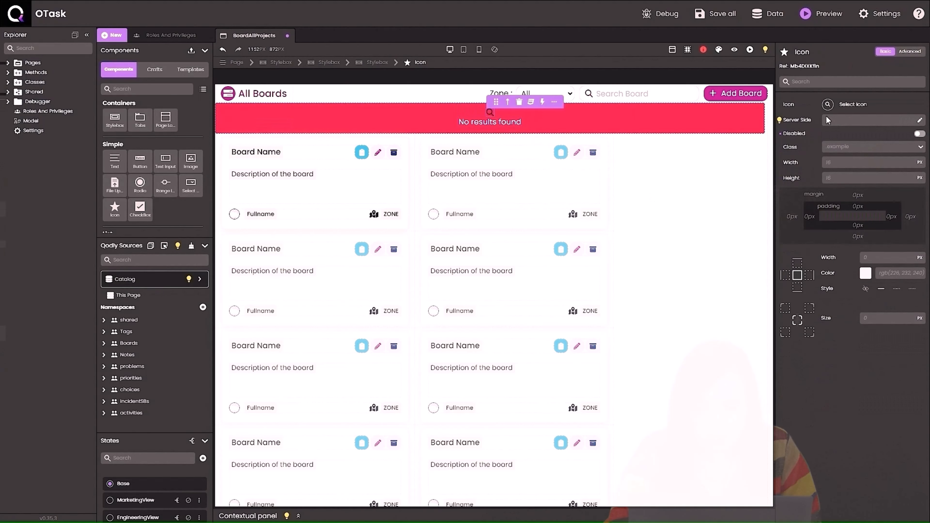
click(910, 52)
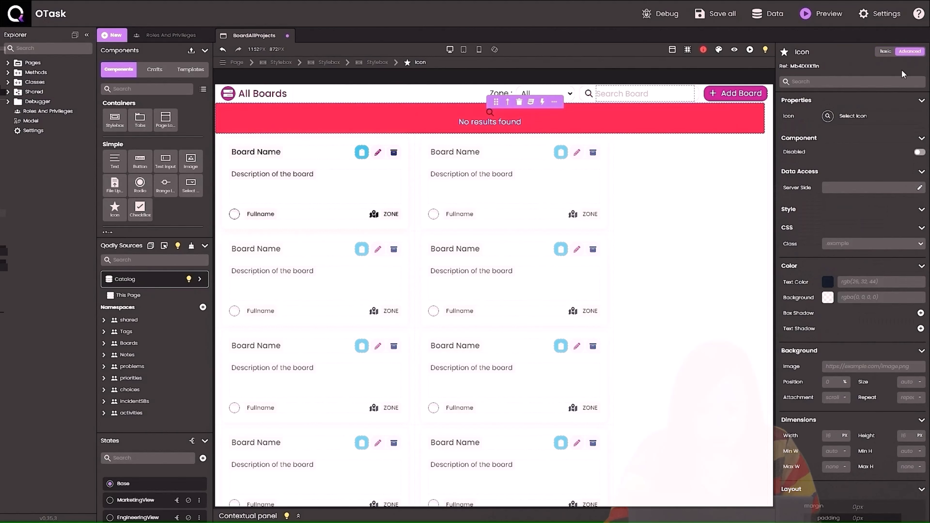
click(828, 283)
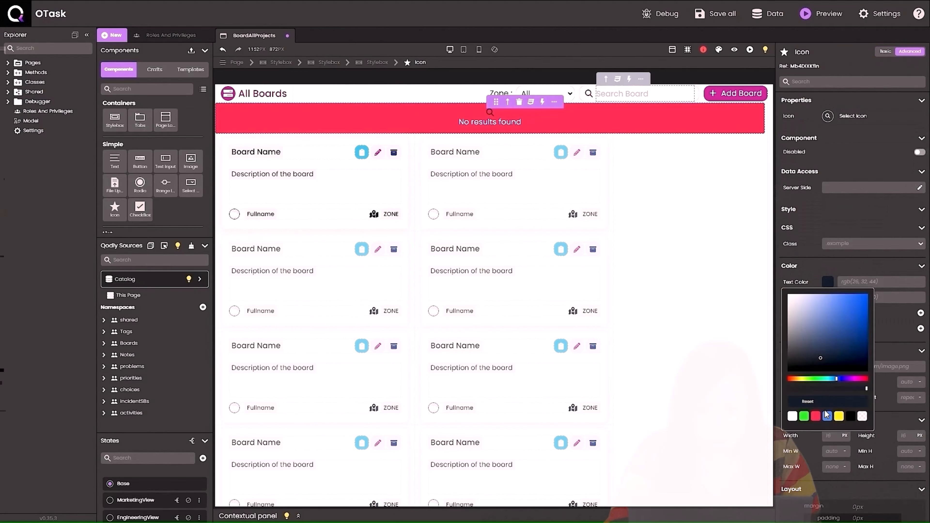
click(793, 417)
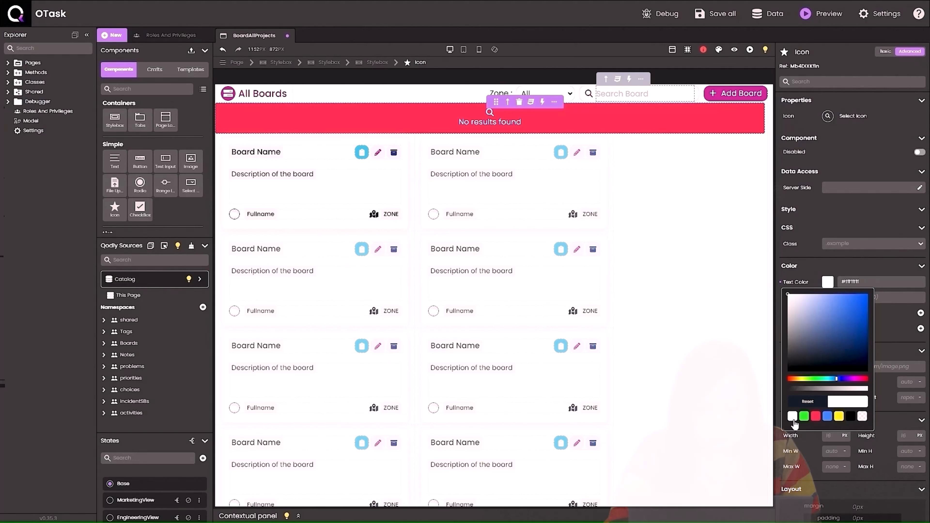
click(702, 375)
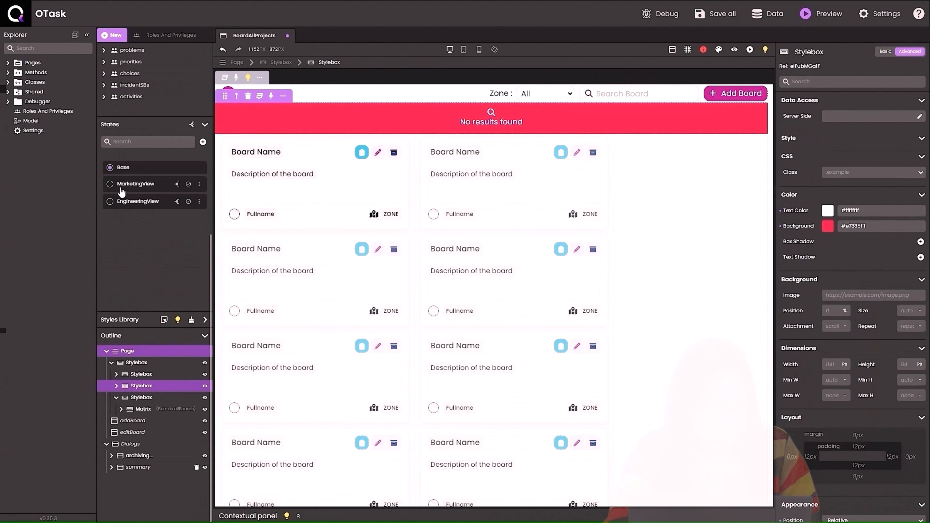
- View the page in the MarketingView and EngineeringView states and return to the Base state
click(110, 184)
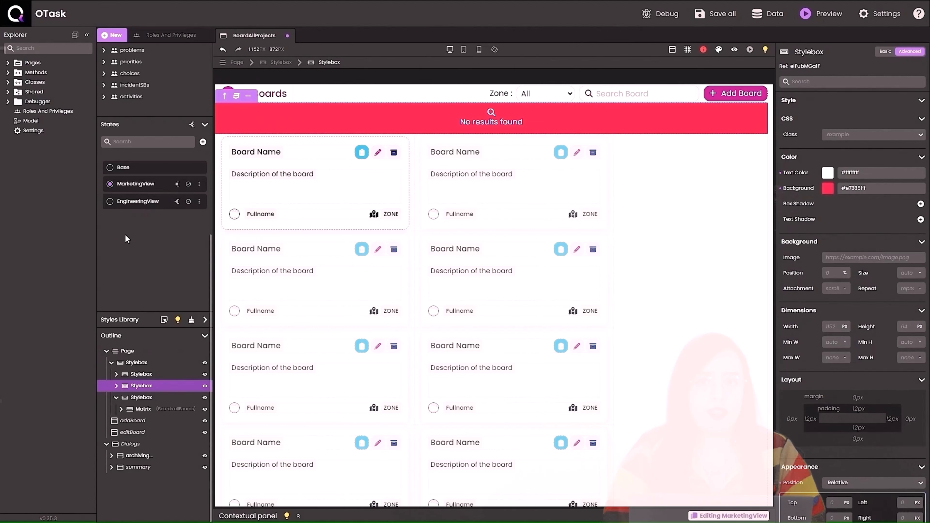
click(110, 204)
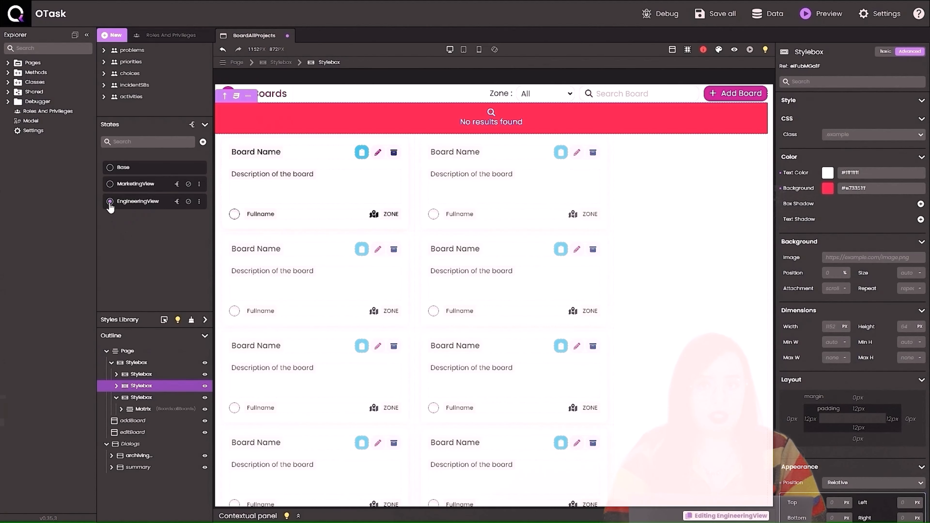
click(110, 168)
- In the Base state, set the display of the Stylebox containing the boards Matrix to none
click(601, 192)
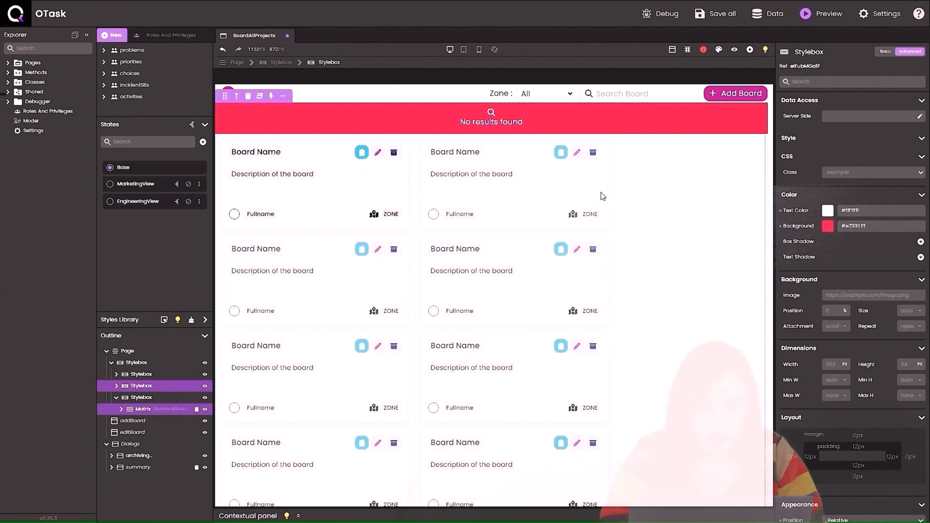
click(689, 183)
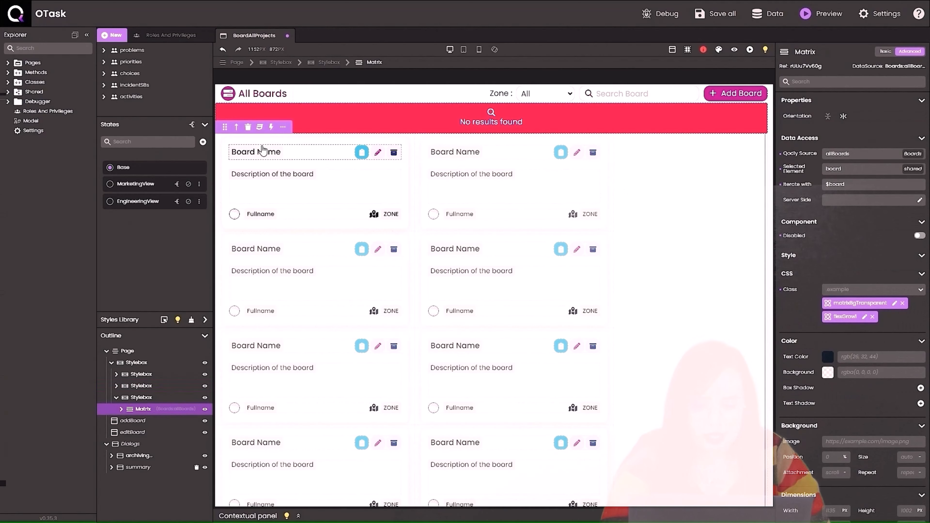
click(237, 127)
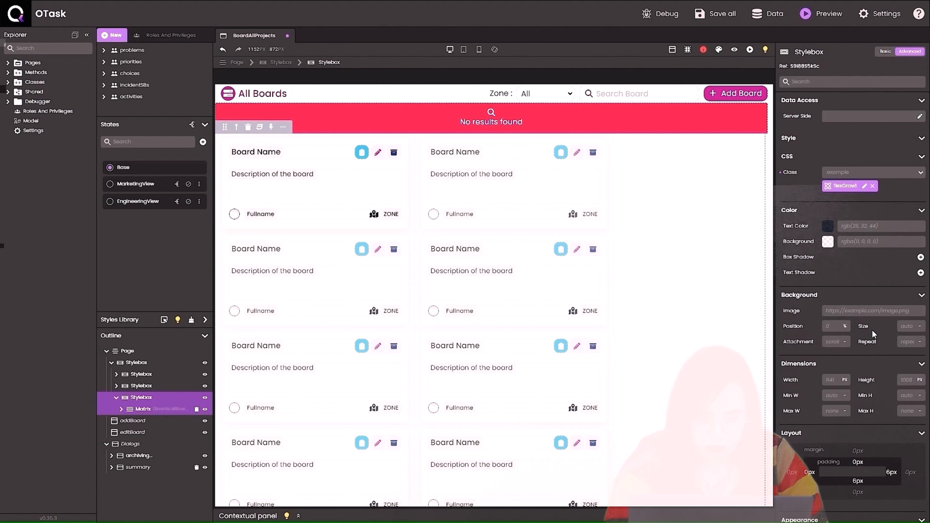
scroll(872, 329, down, 3)
scroll(874, 335, down, 4)
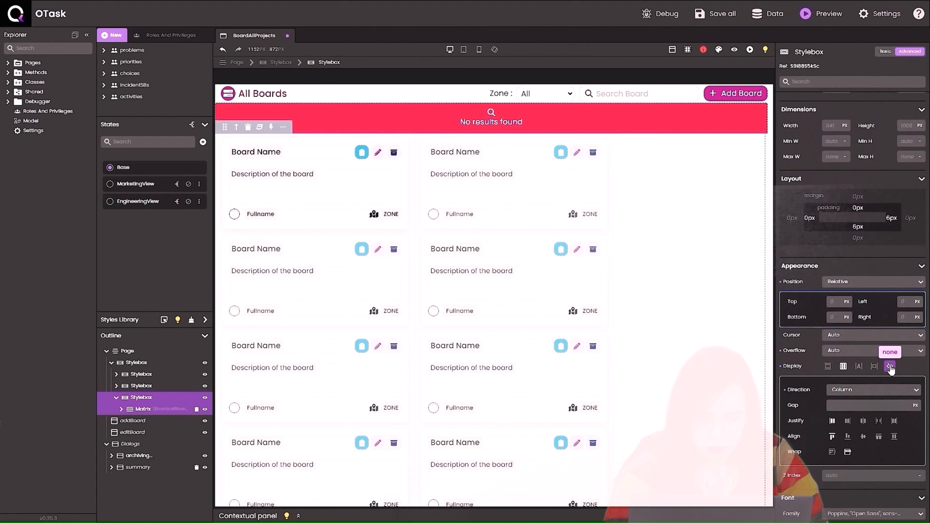
click(891, 366)
click(278, 256)
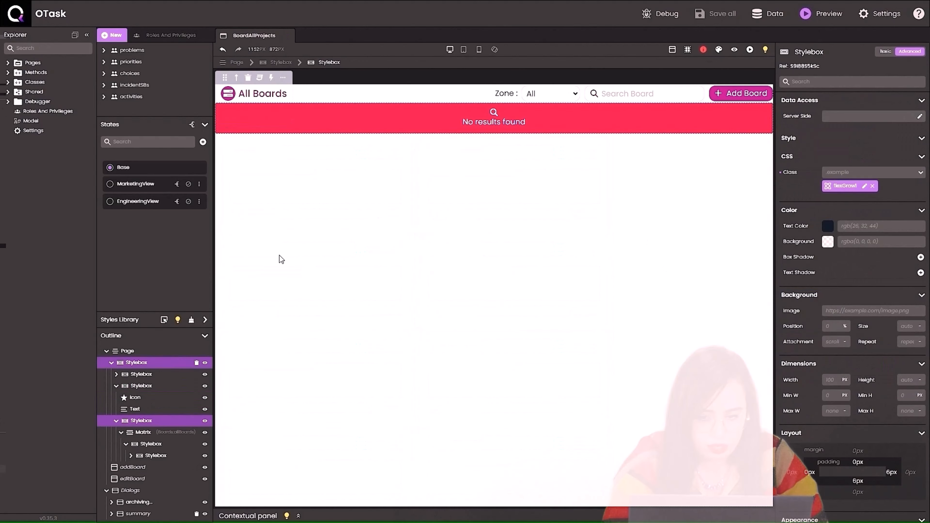
- In the MarketingView state, set the display of the Stylebox containing the boards Matrix to flex
click(135, 190)
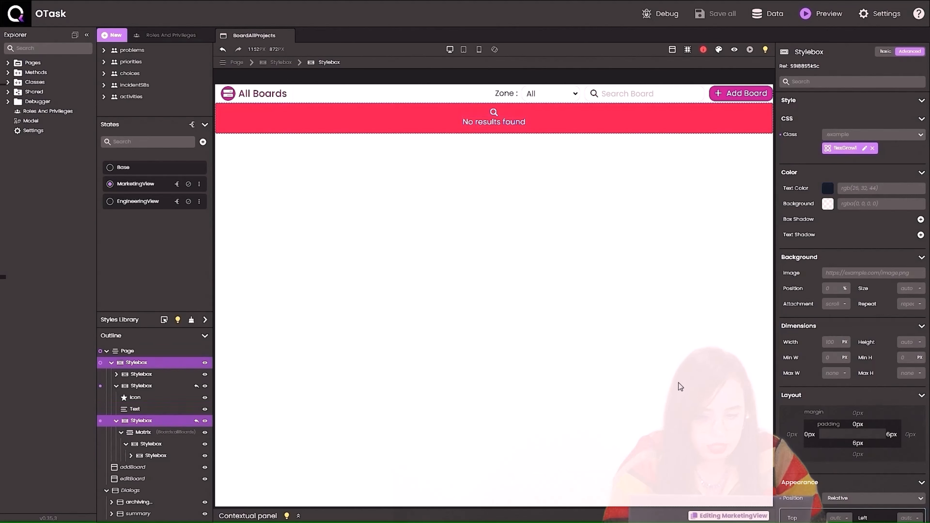
scroll(807, 376, down, 6)
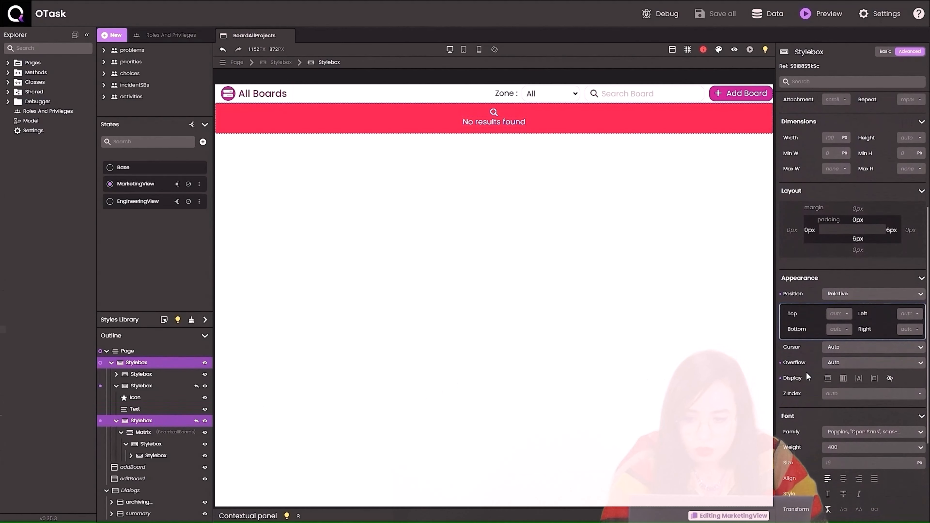
click(844, 380)
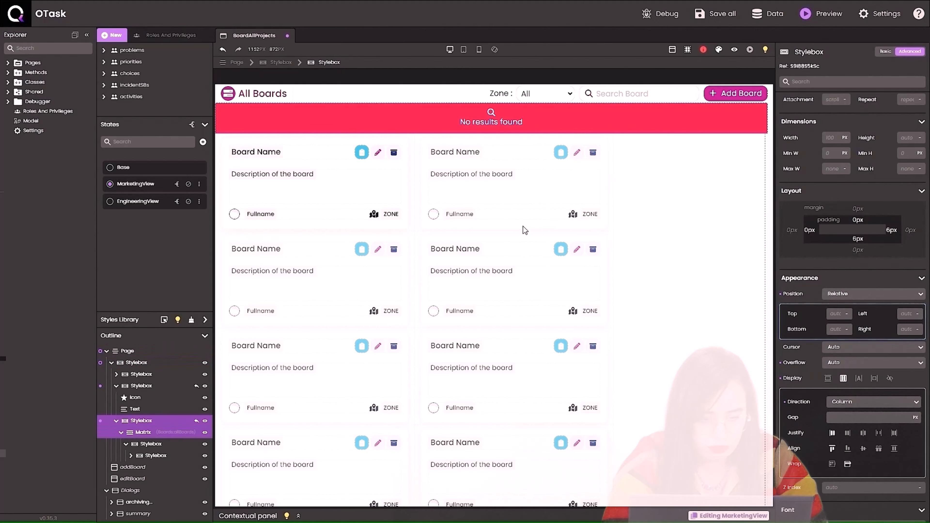
- In the EngineeringView state, set the display of the Stylebox containing the boards Matrix to flex
click(134, 202)
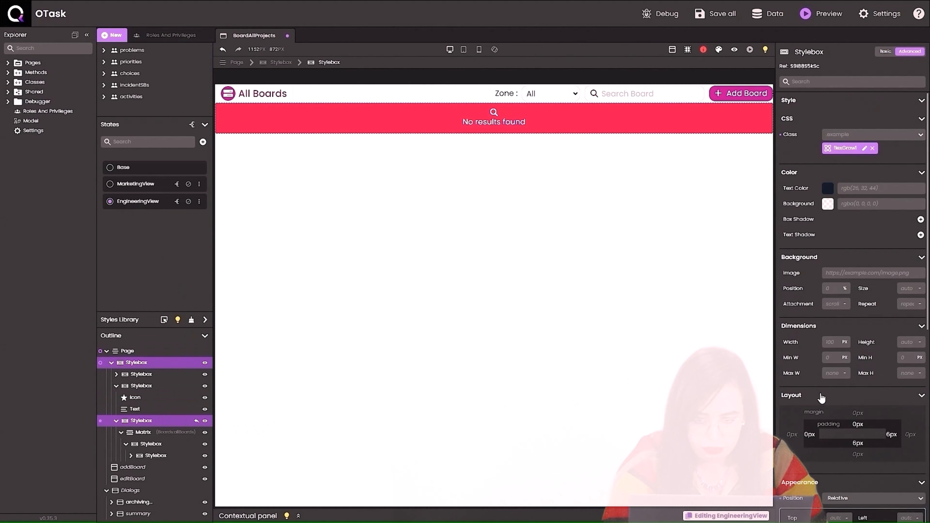
scroll(823, 396, down, 5)
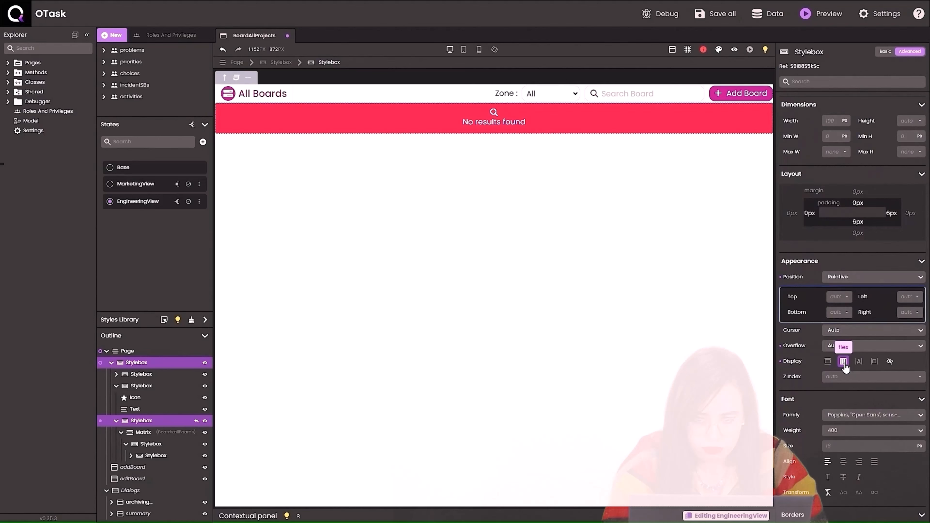
click(844, 362)
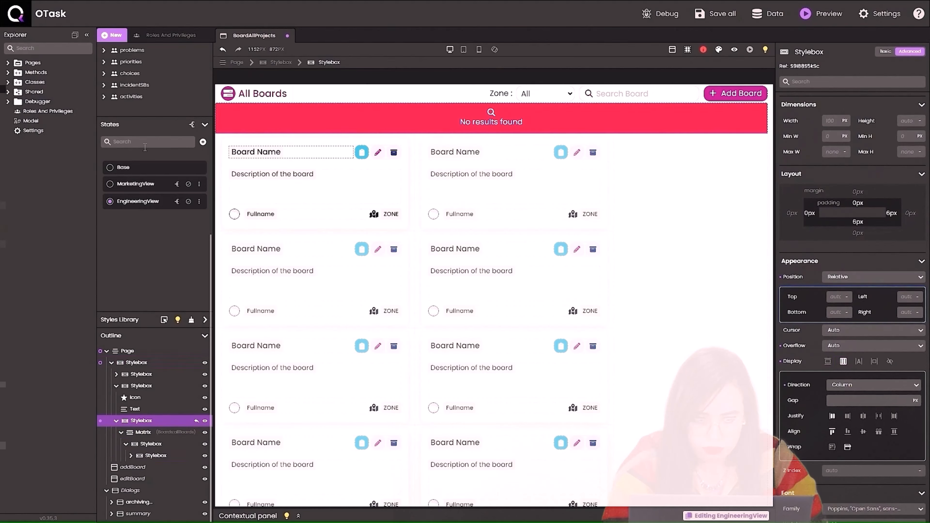
- In the MarketingView state, set the display of the red "No results found" Stylebox to none
click(136, 186)
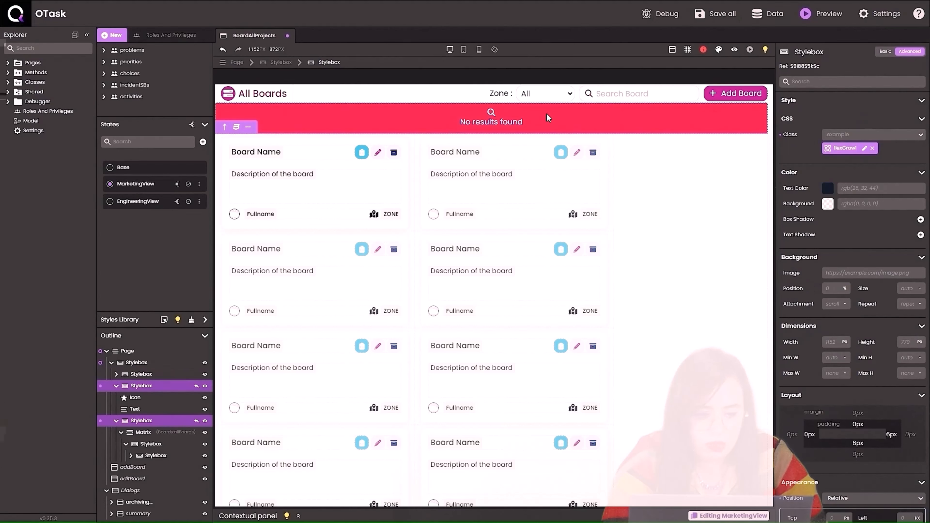
click(570, 114)
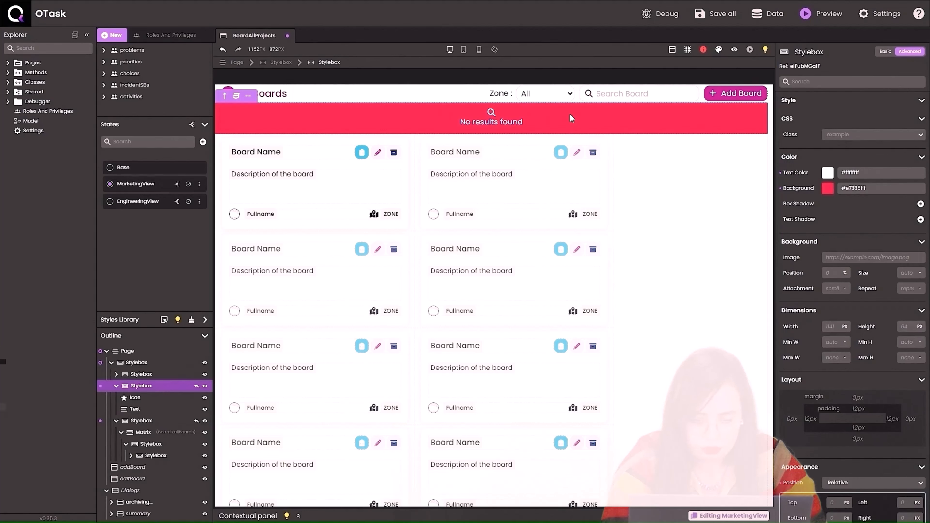
scroll(848, 241, down, 6)
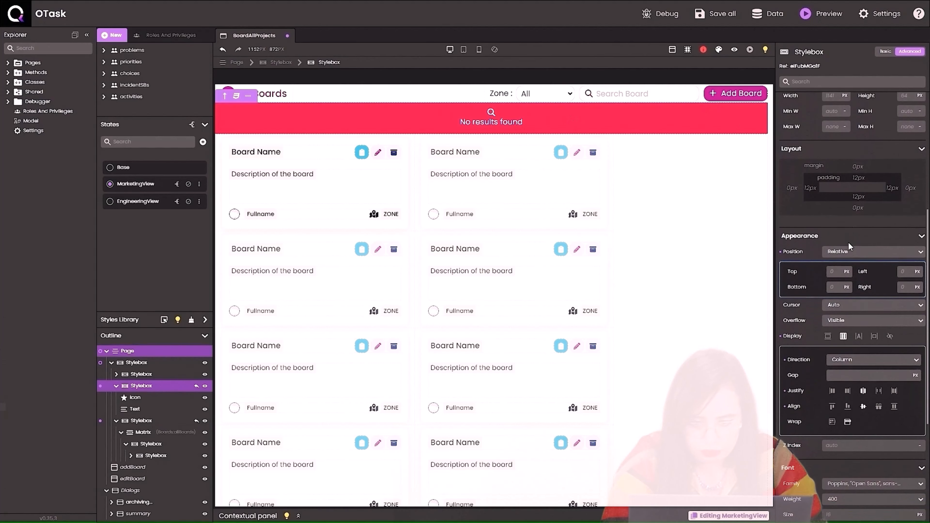
click(891, 335)
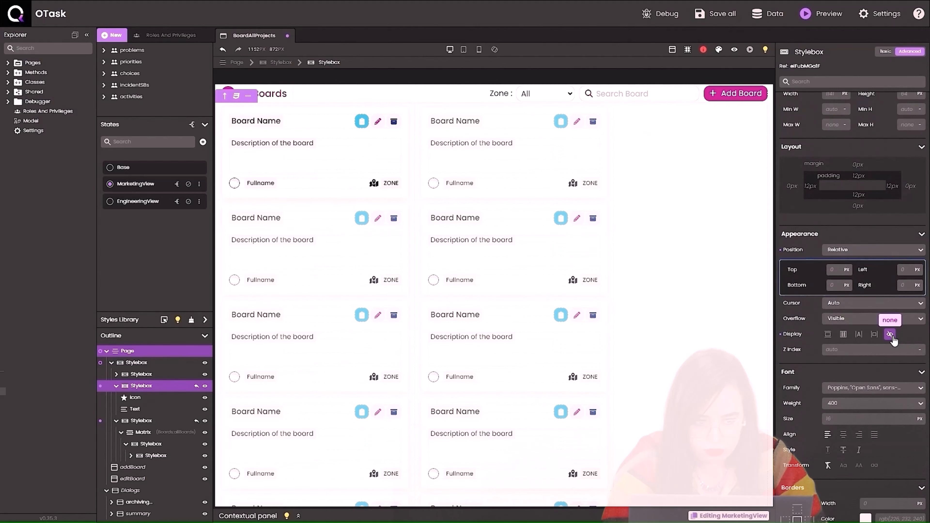
- In the EngineeringView state, set the display of the red "No results found" Stylebox to none
click(136, 203)
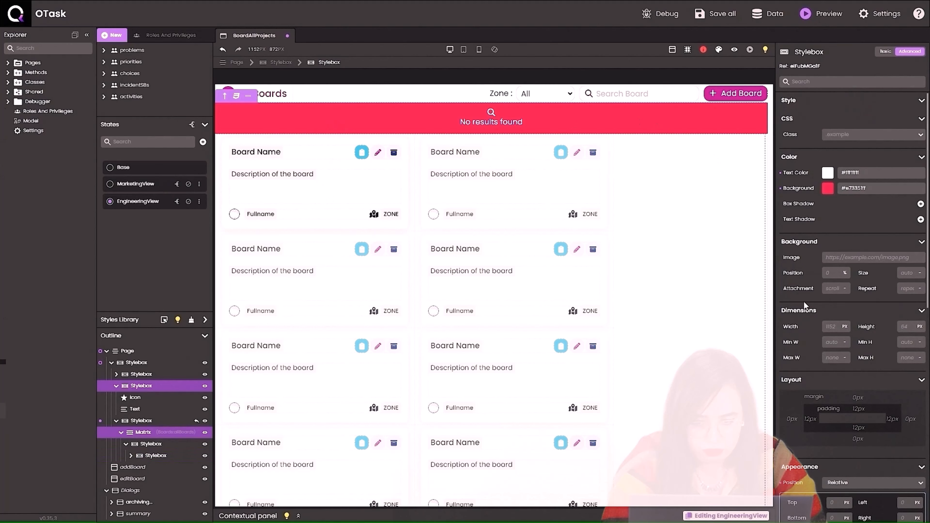
scroll(804, 301, down, 3)
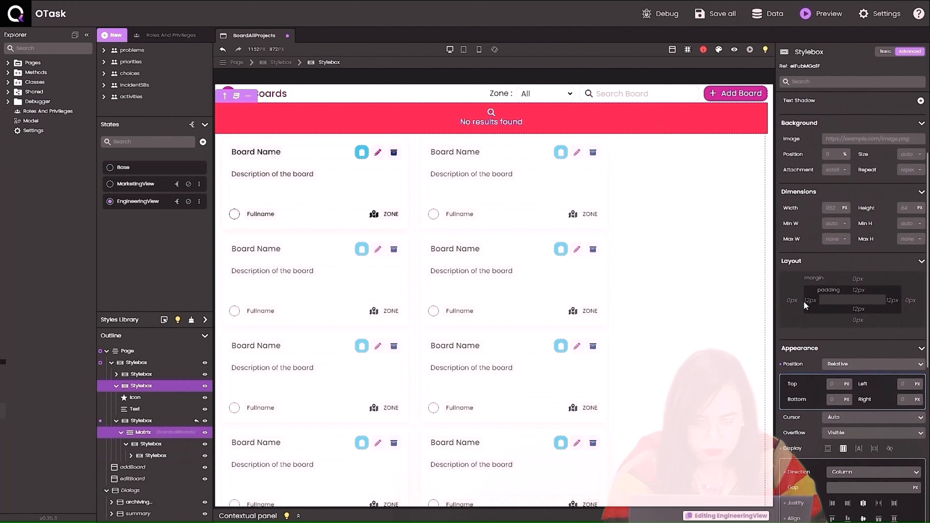
click(895, 451)
click(895, 451)
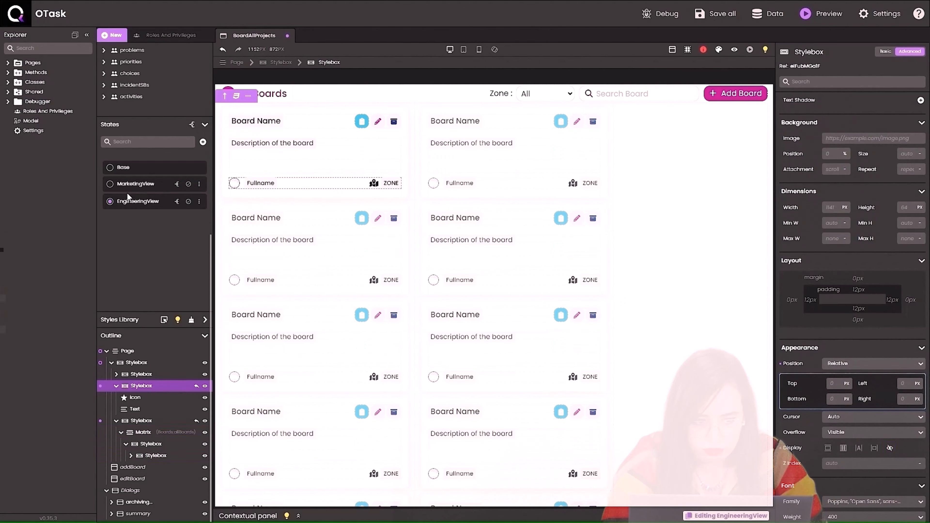
- In the Base state, set the font size of the banner's magnifying glass icon to 40 px
click(132, 168)
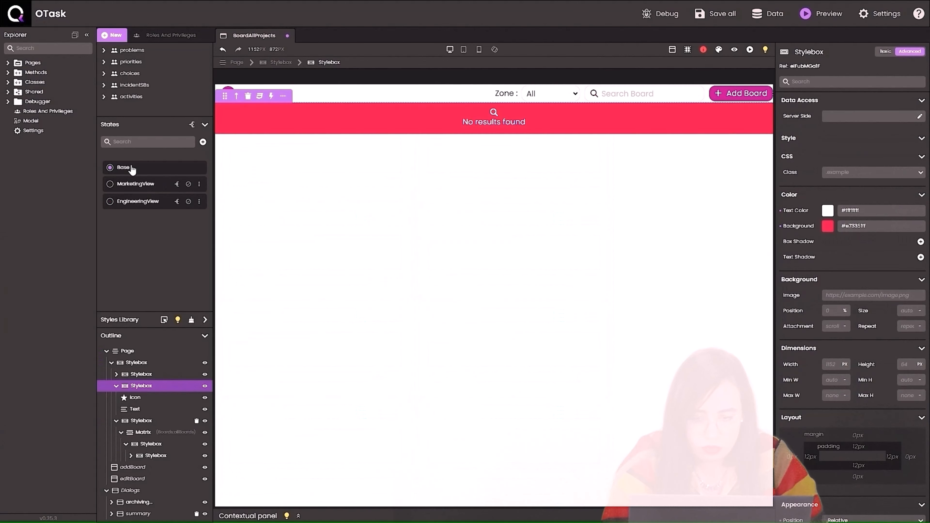
click(494, 112)
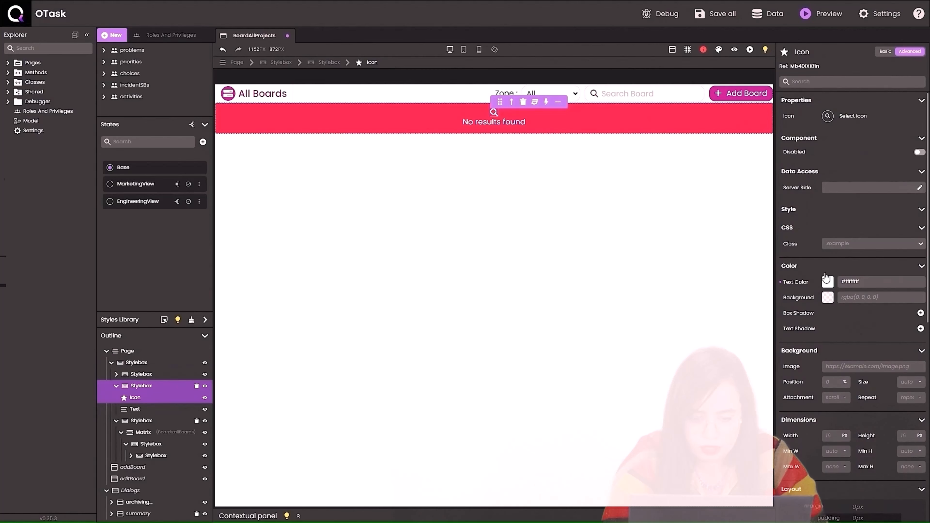
scroll(826, 282, down, 2)
scroll(825, 282, down, 2)
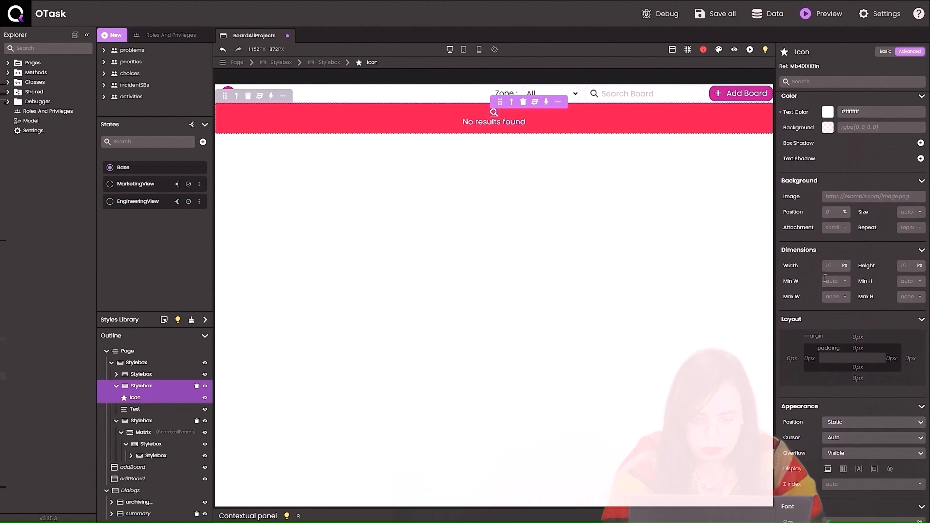
scroll(825, 277, down, 4)
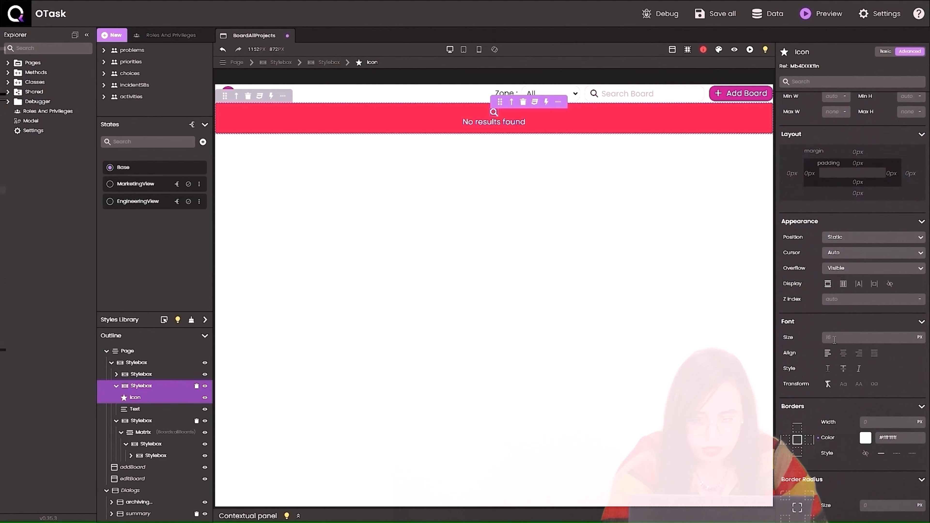
click(835, 340)
text(40)
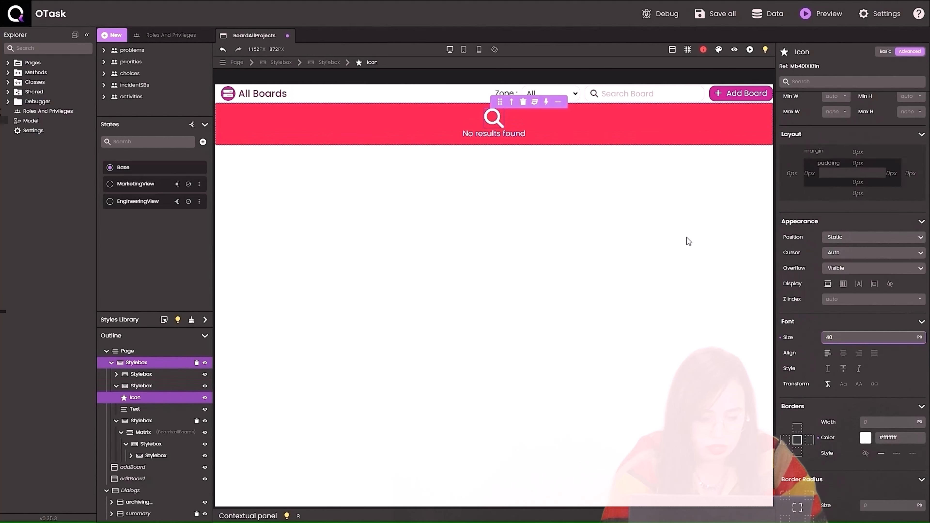
- Set the font size of the banner's "No results found" text to 30 px
click(499, 136)
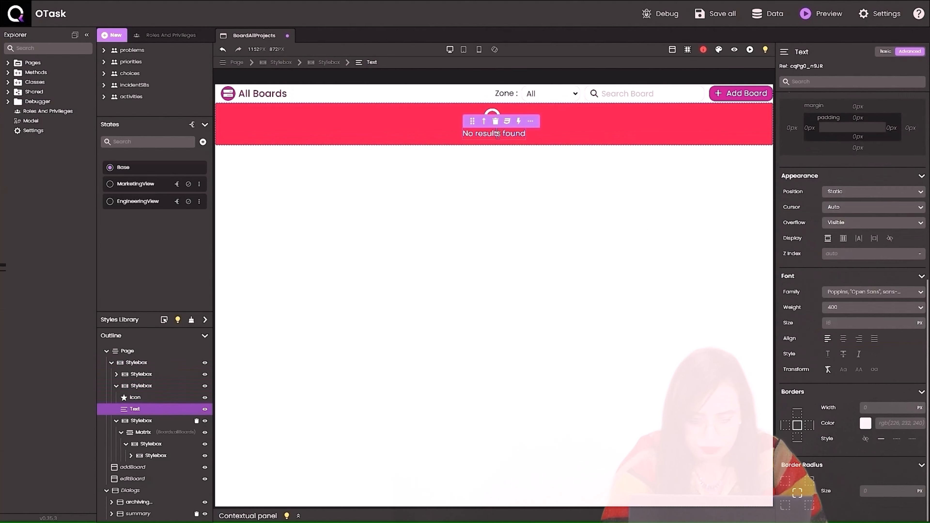
click(842, 323)
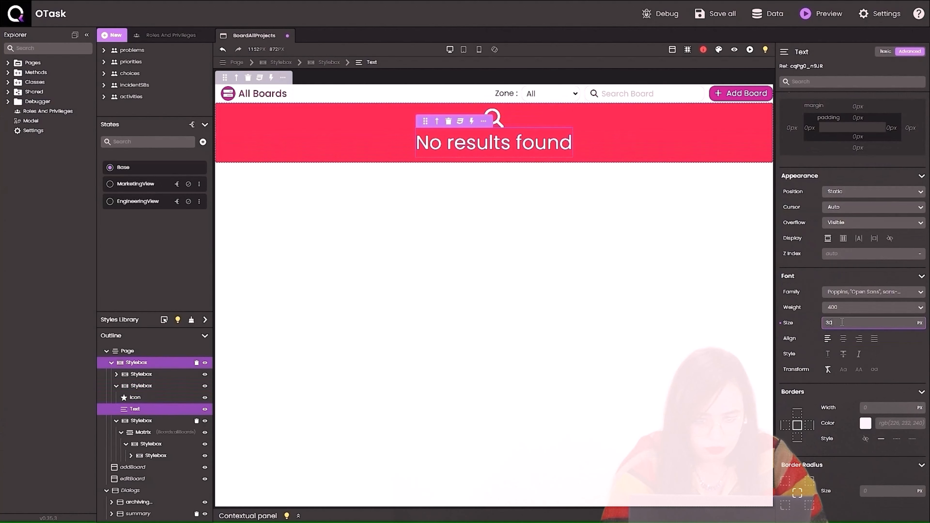
text(30)
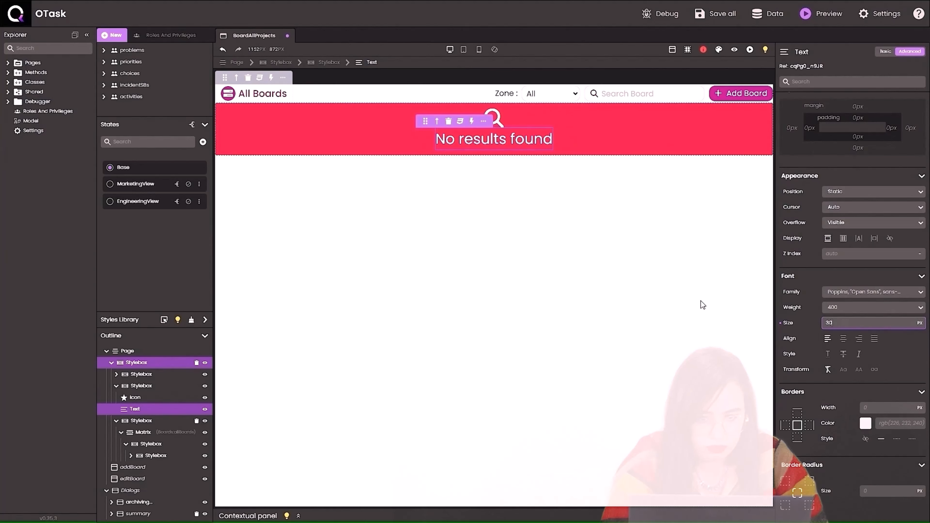
click(706, 246)
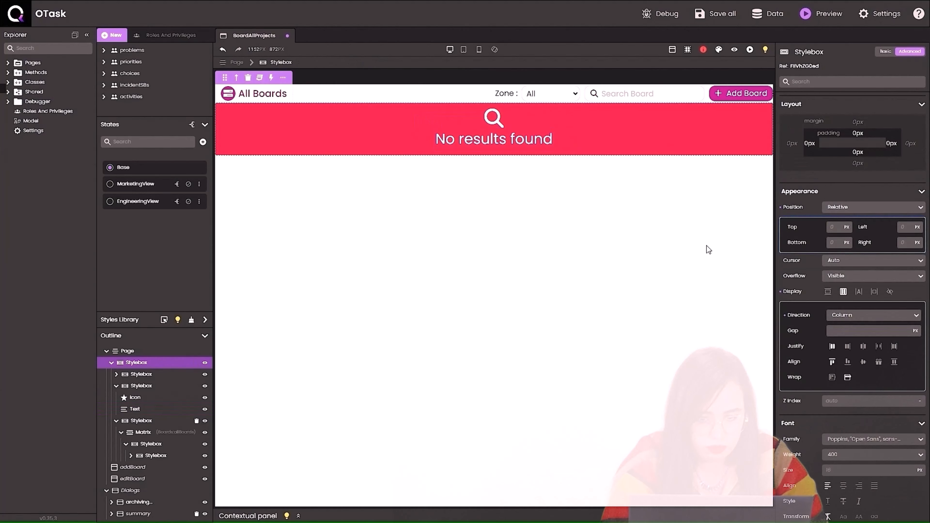
- Set the height of the red "No results found" Stylebox to 100%
click(660, 108)
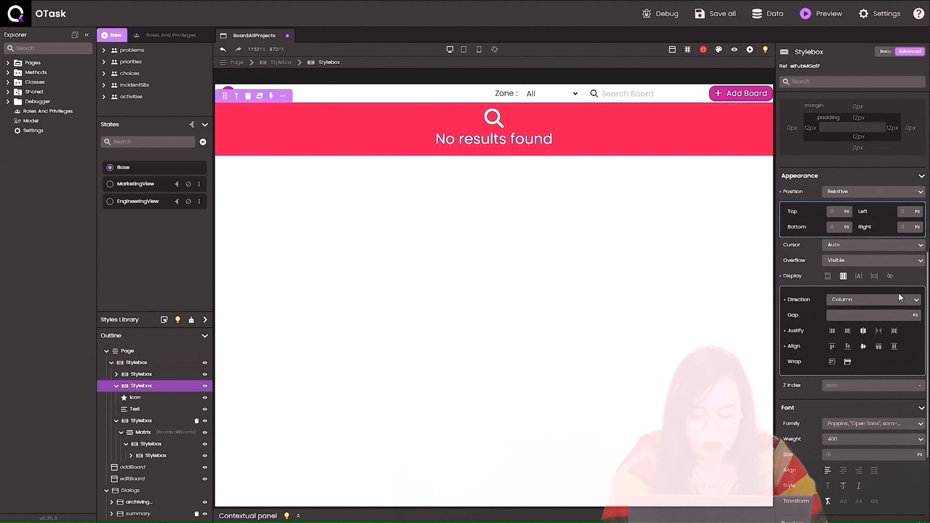
scroll(909, 279, up, 5)
scroll(900, 297, up, 1)
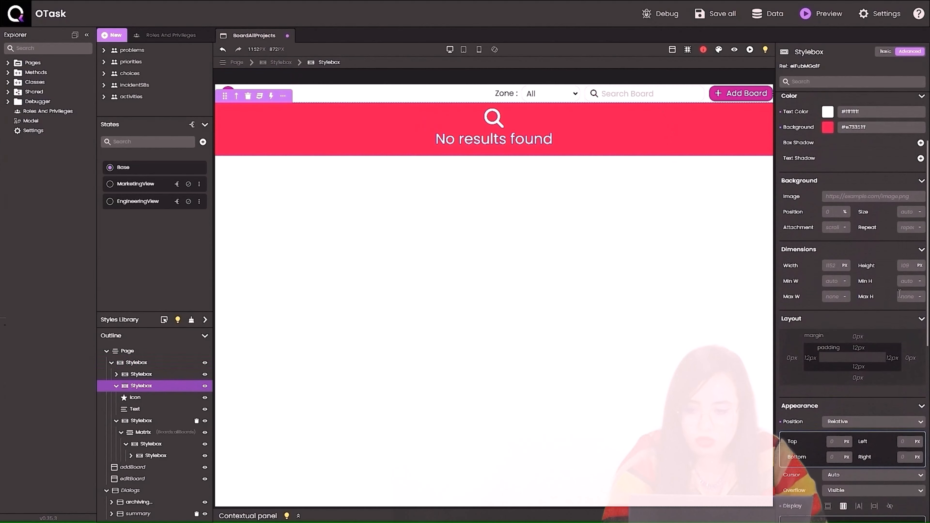
click(912, 265)
text(100)
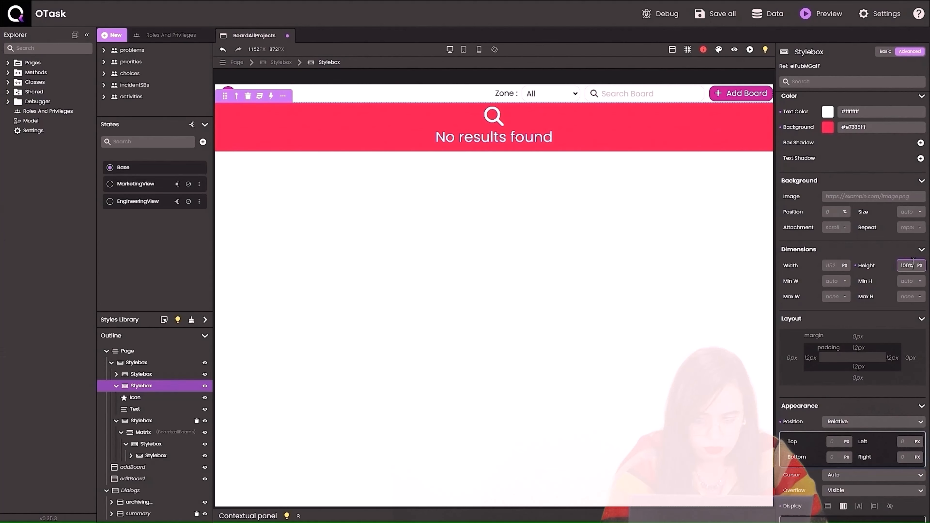
text(%)
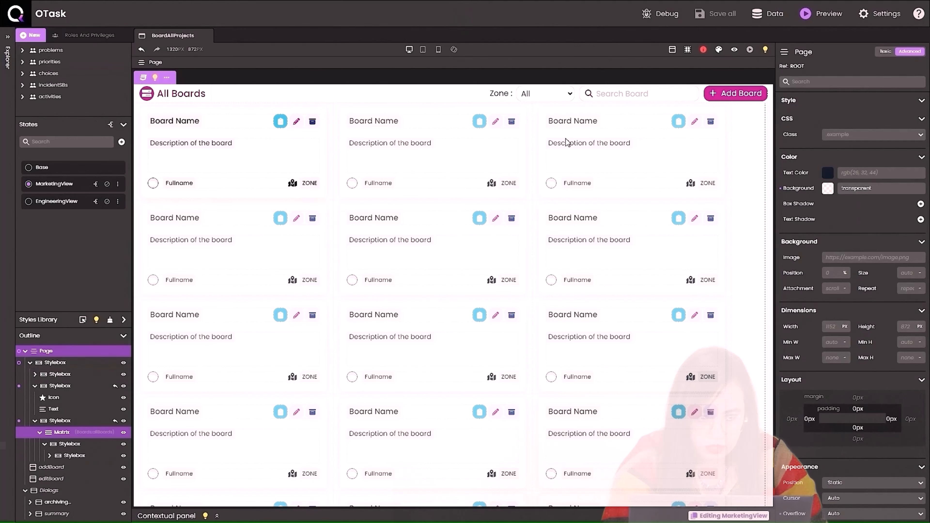
- In the EngineeringView state, clear the width of the Stylebox directly inside the boards Matrix and save the page
click(51, 202)
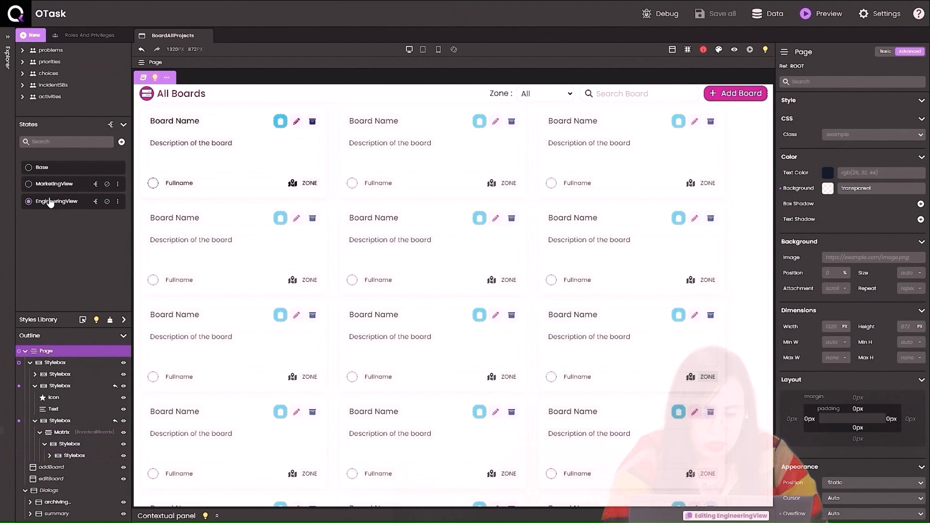
click(328, 142)
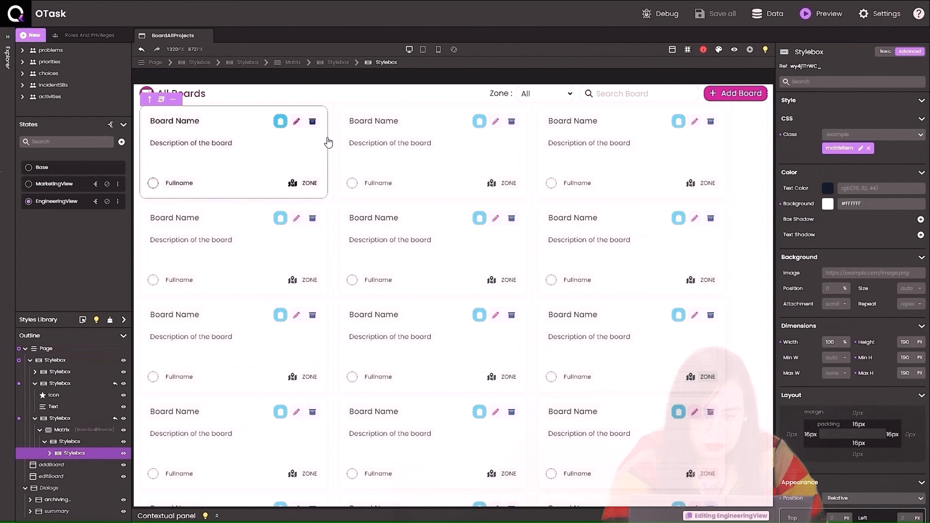
click(150, 99)
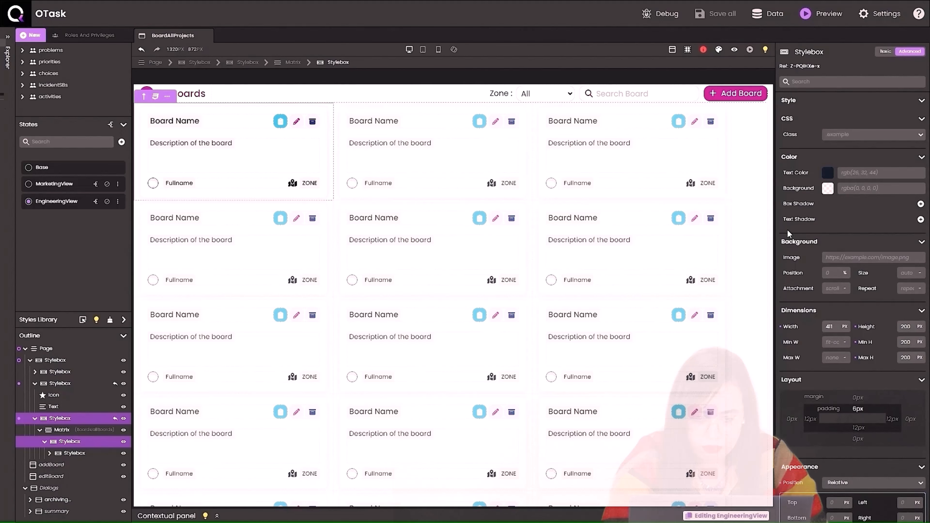
click(839, 325)
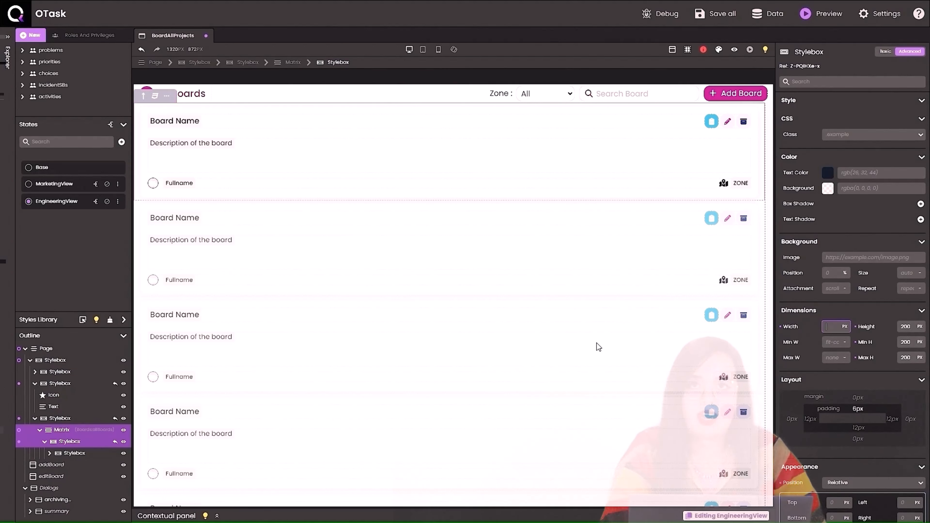
key(ctrl+s)
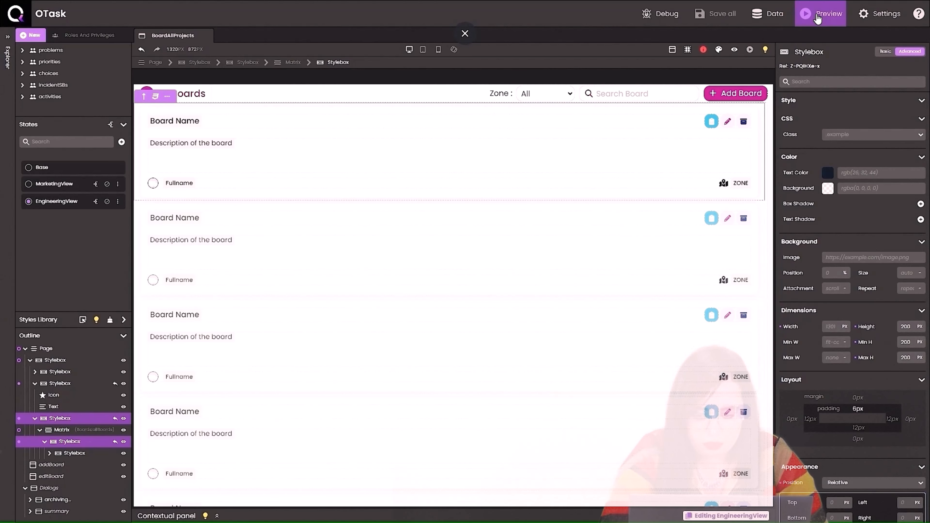
- Preview the application and test the board search with "ztt", clearing the search term again
click(818, 18)
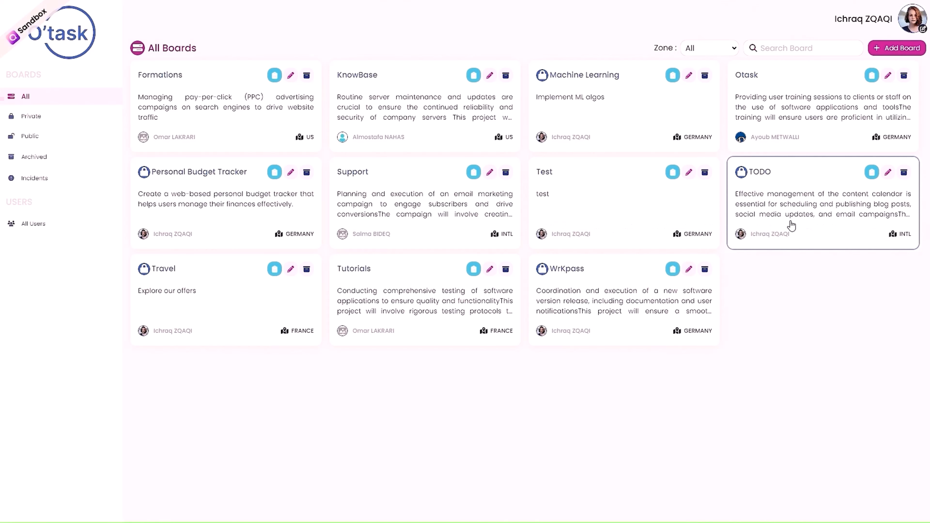
click(791, 47)
text(ztt)
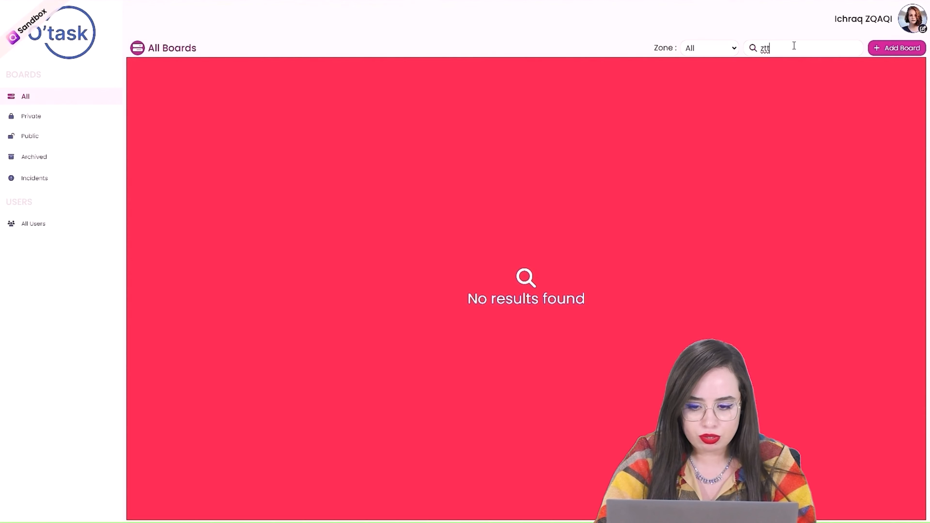
key(BackSpace)
key(BackSpace)
key(BackSpace)
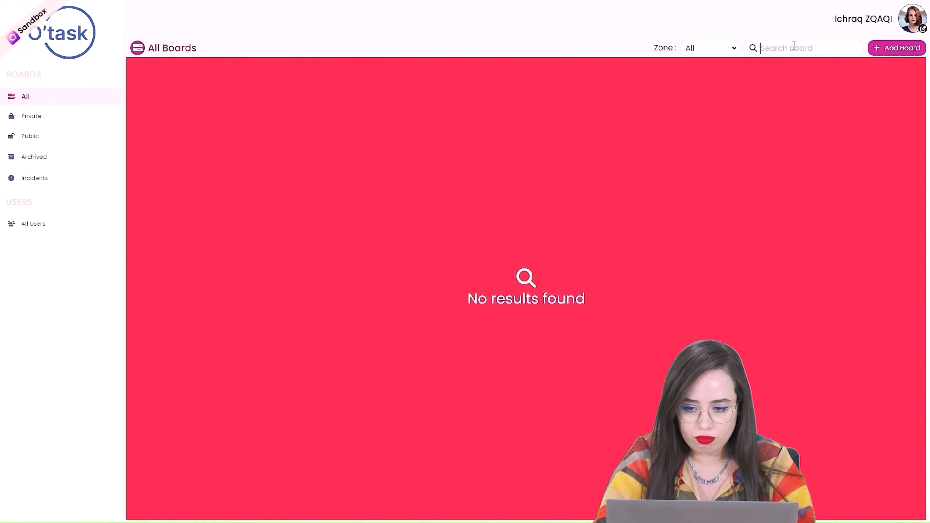
- Test the zone filter on the boards with US and set it back to All
click(726, 47)
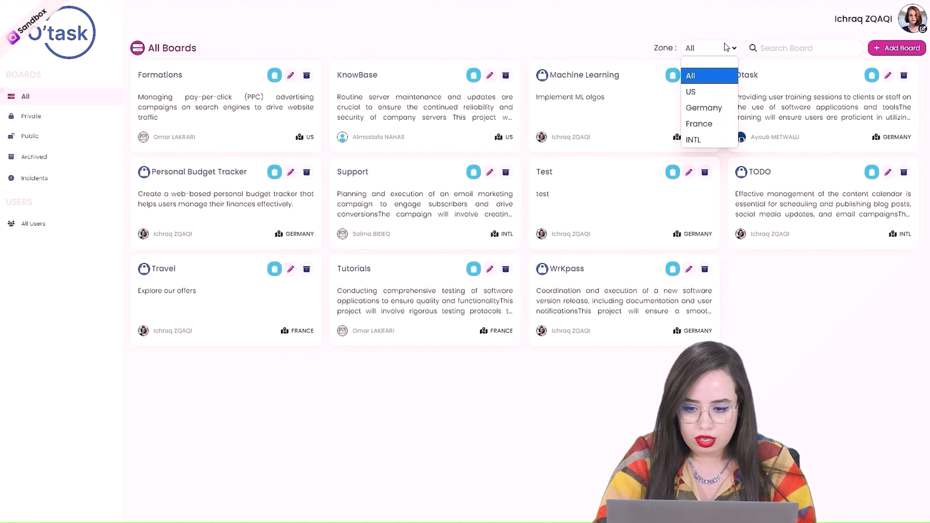
click(719, 90)
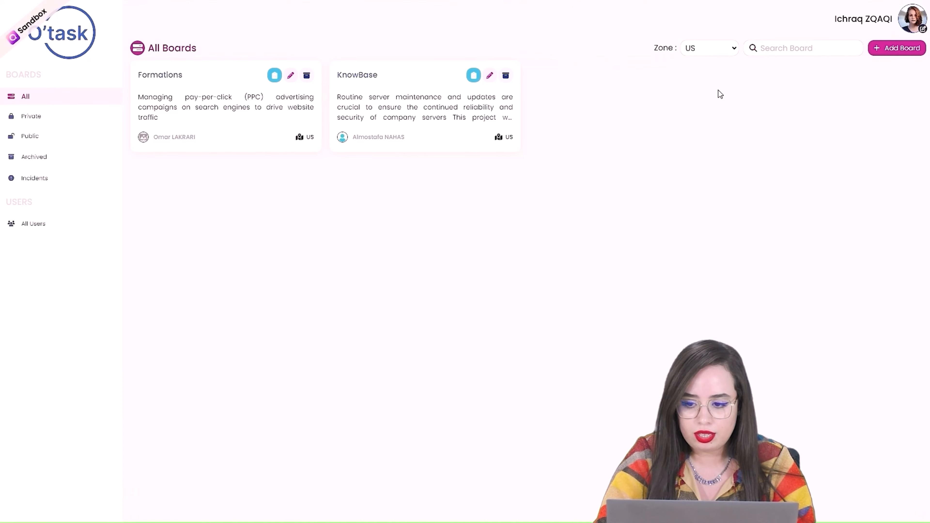
click(721, 48)
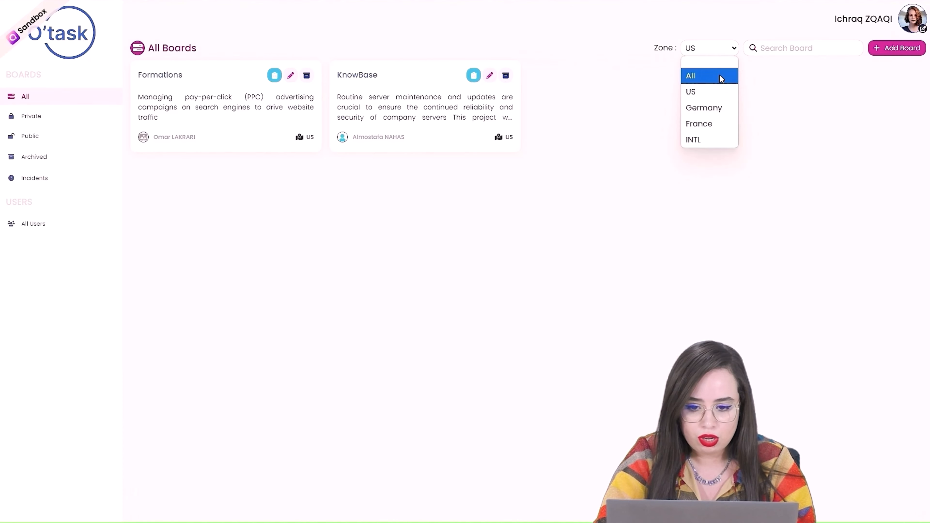
click(720, 75)
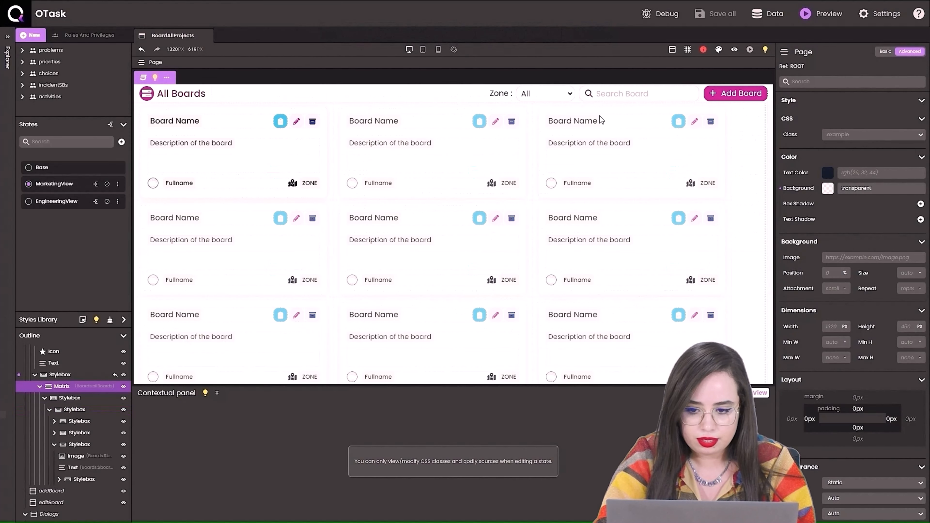
- In the Base state, add the On Init event to the Page's zone action and its searchFromAll function
click(217, 393)
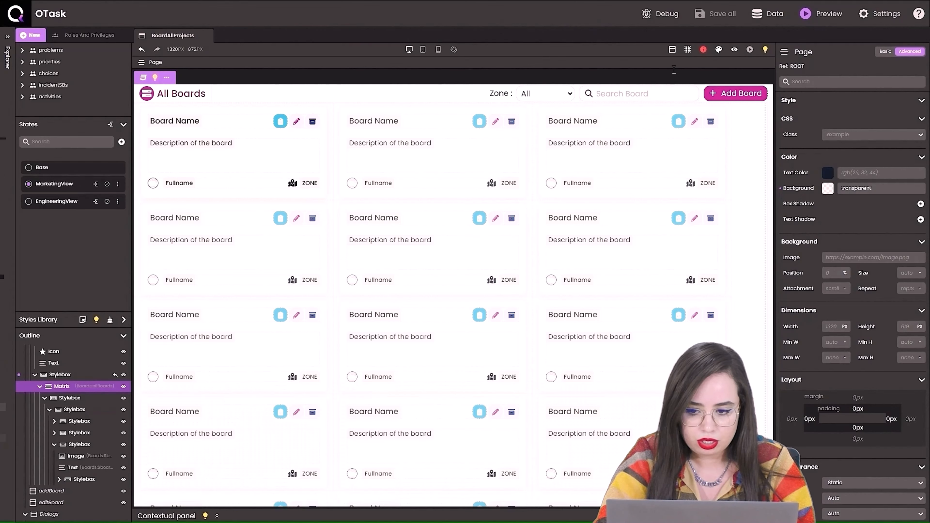
click(42, 171)
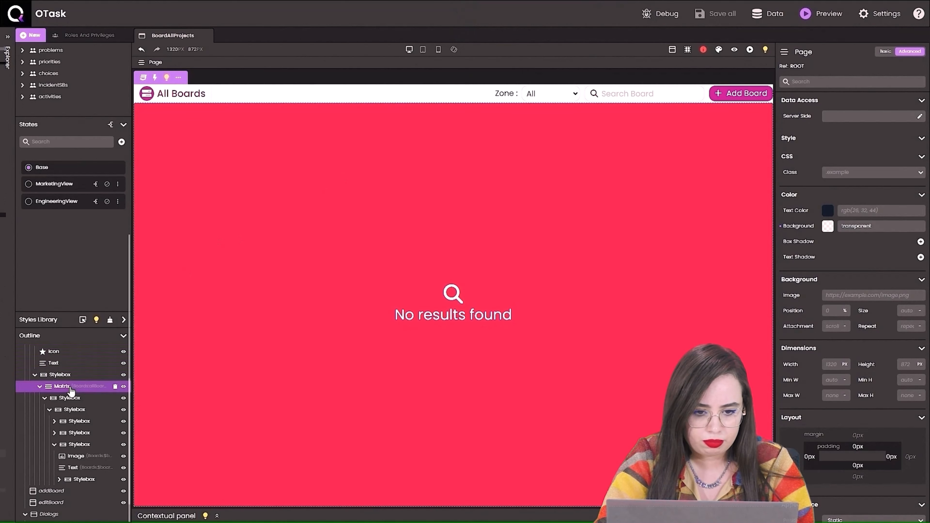
scroll(73, 363, up, 5)
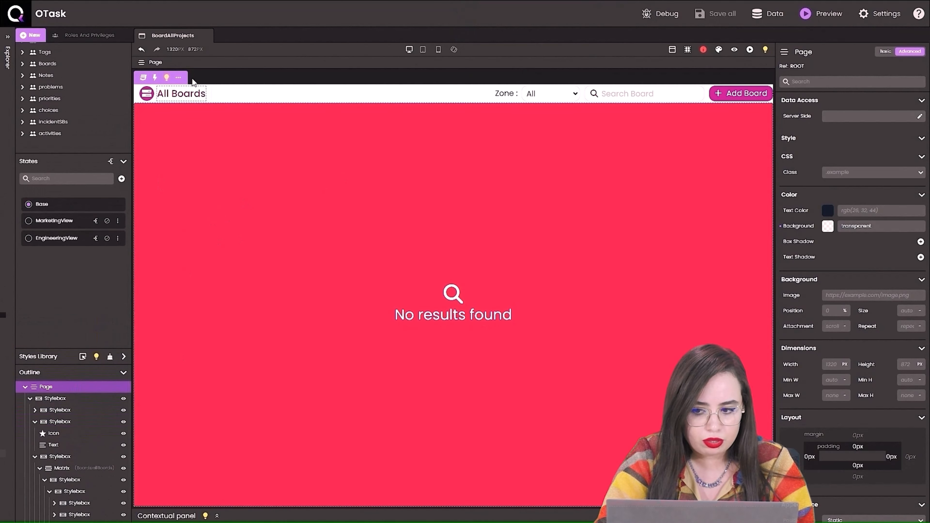
click(160, 178)
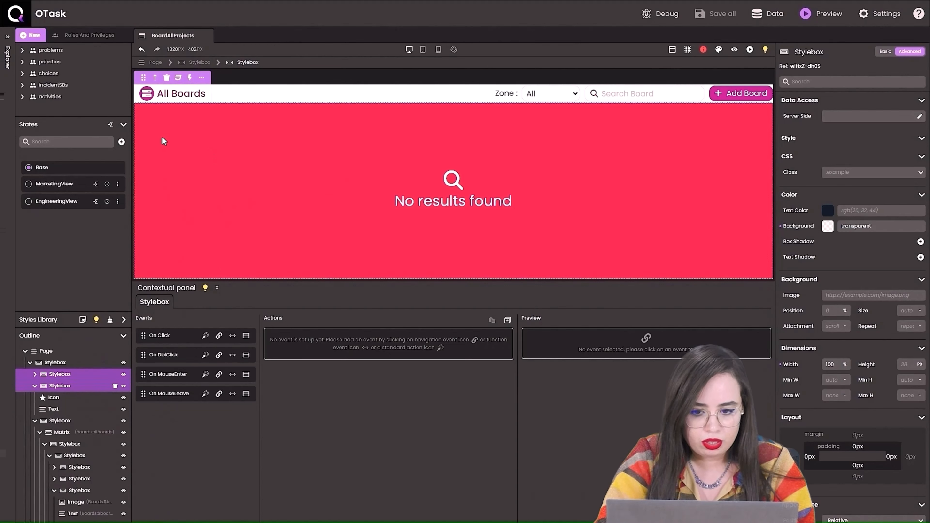
click(156, 62)
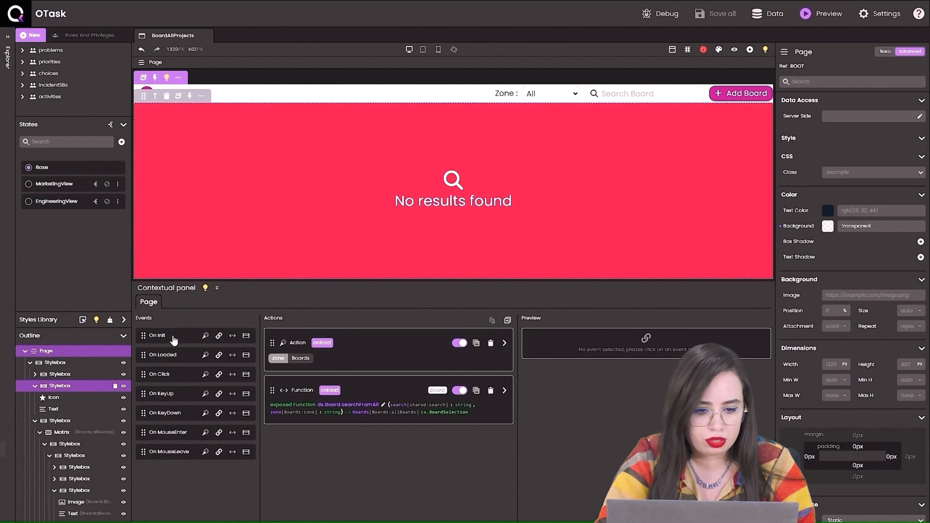
drag(174, 340, 362, 344)
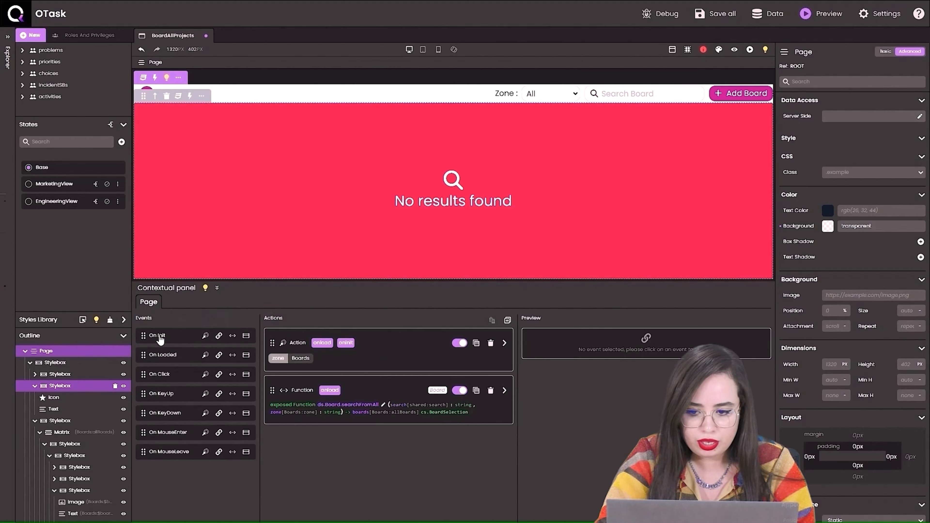
drag(160, 339, 366, 392)
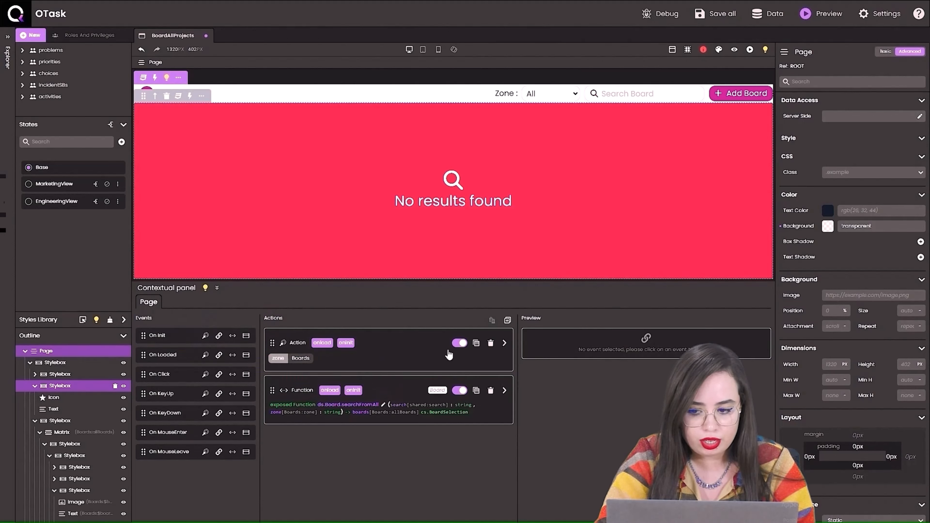
- Remove the onload event from the Page's zone action and searchFromAll function, and save the changes
click(505, 343)
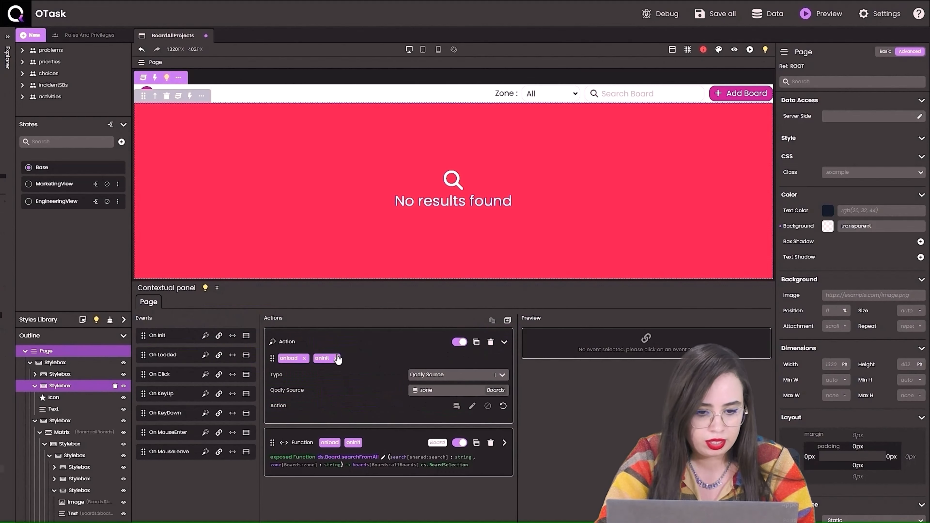
click(304, 359)
click(504, 442)
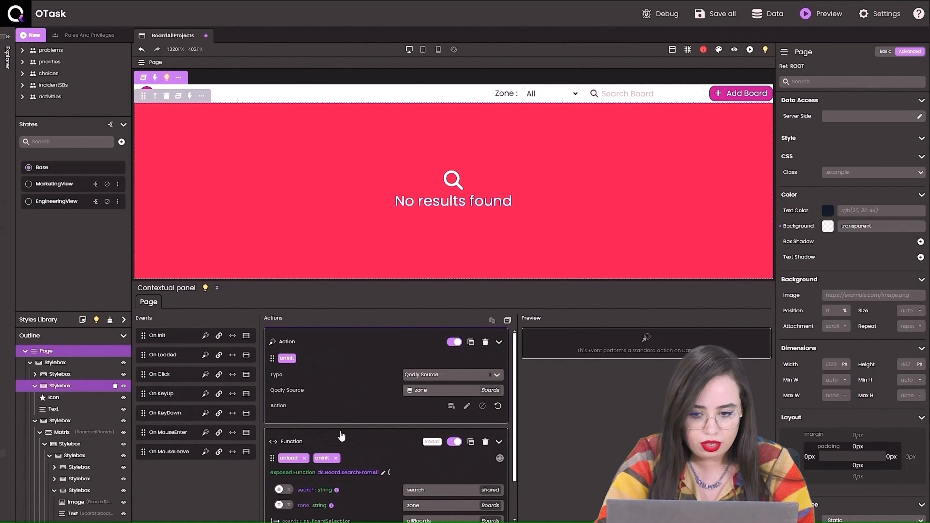
click(304, 458)
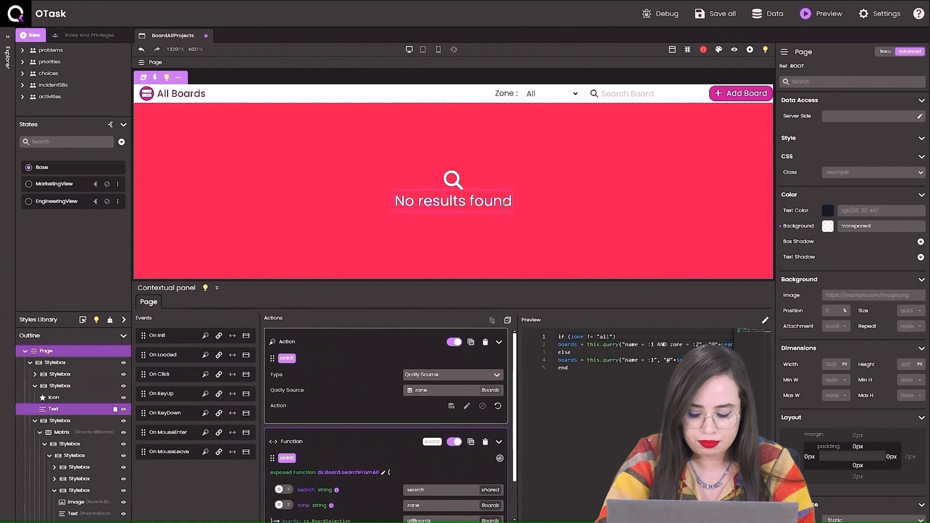
click(624, 184)
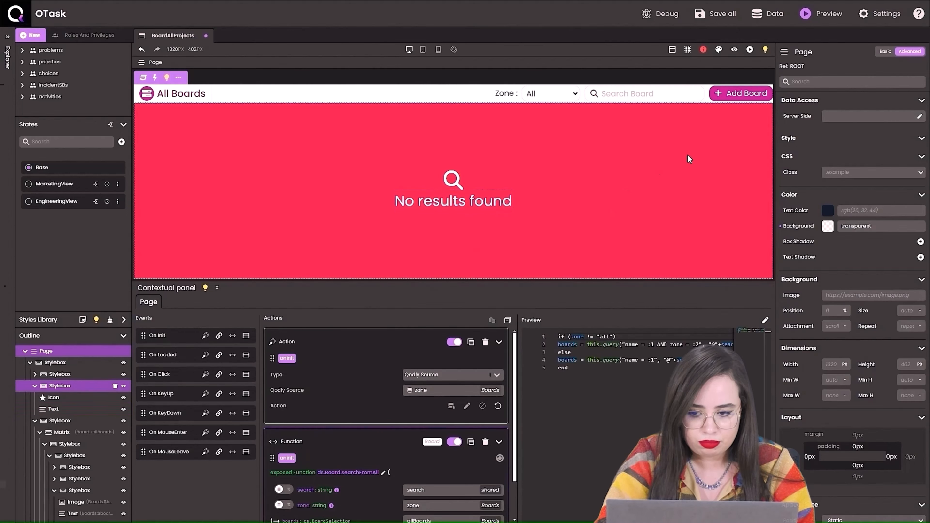
click(721, 17)
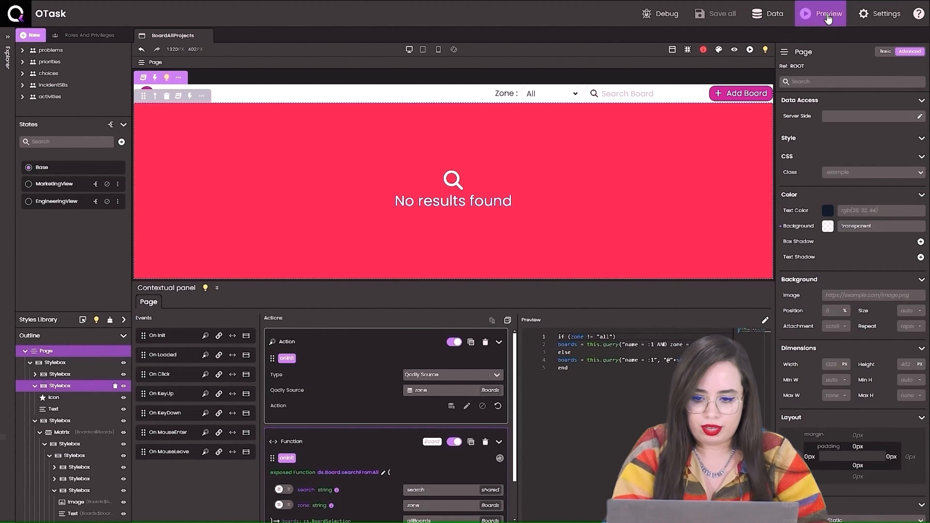
- Preview the application and filter the boards by the US zone
click(829, 17)
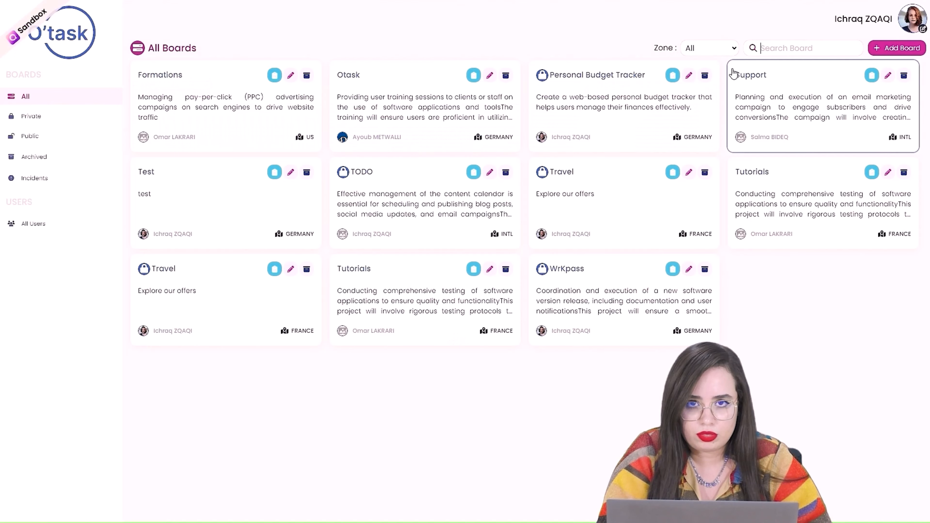
click(729, 50)
click(710, 92)
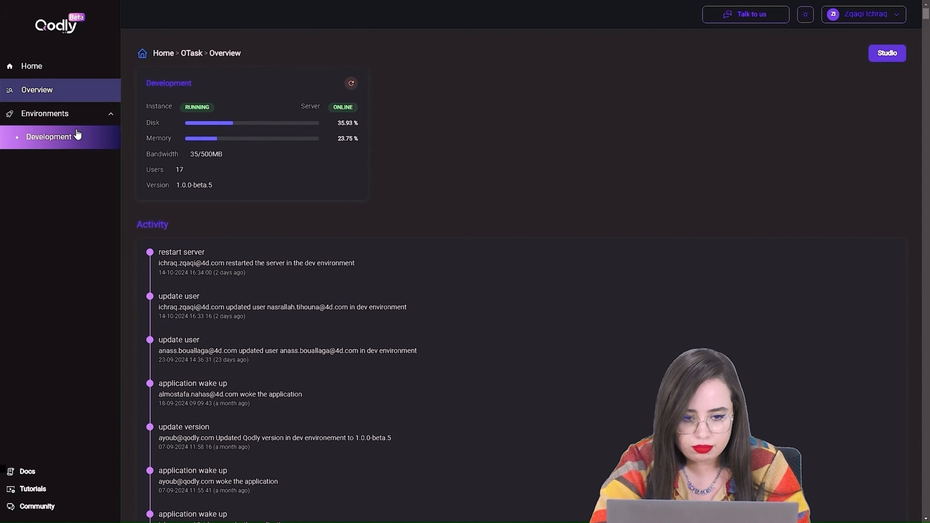
- Open the team list of OTask's Development environment in the Qodly console and examine the members' assigned profiles
click(69, 141)
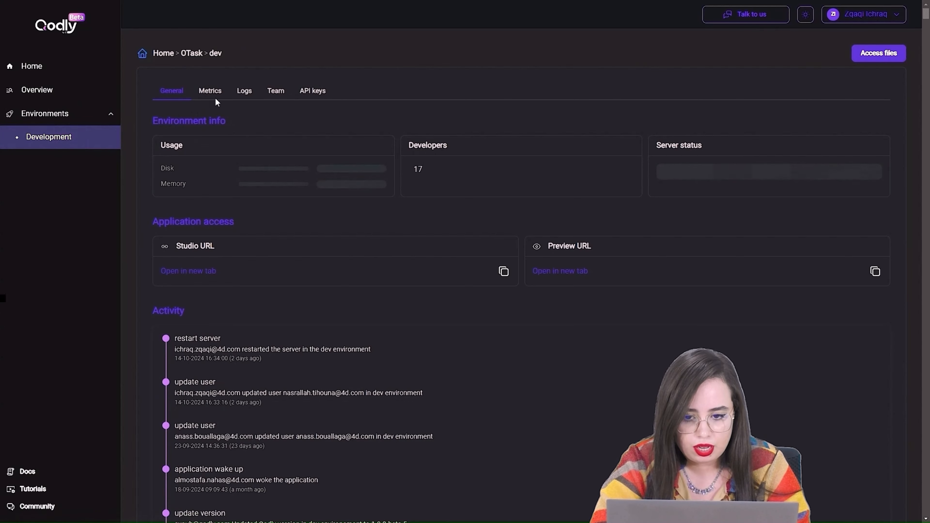
click(279, 96)
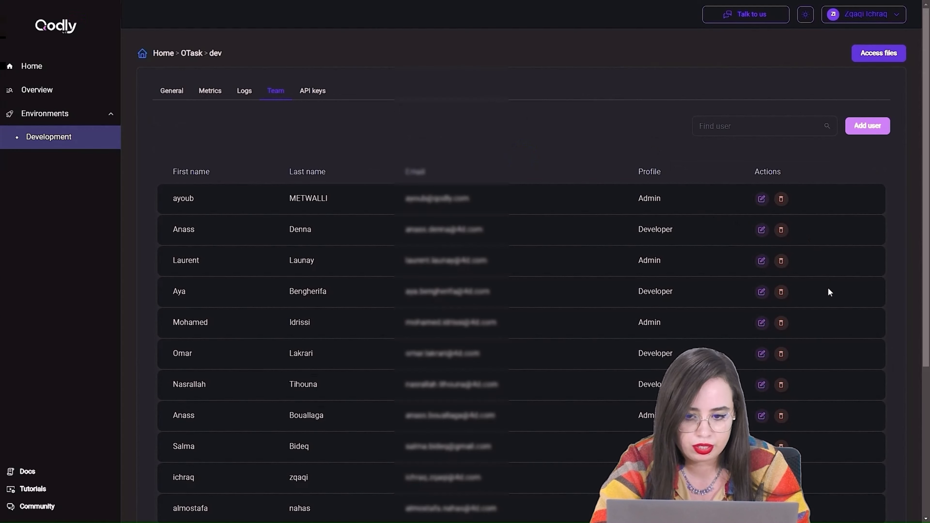
scroll(828, 290, down, 3)
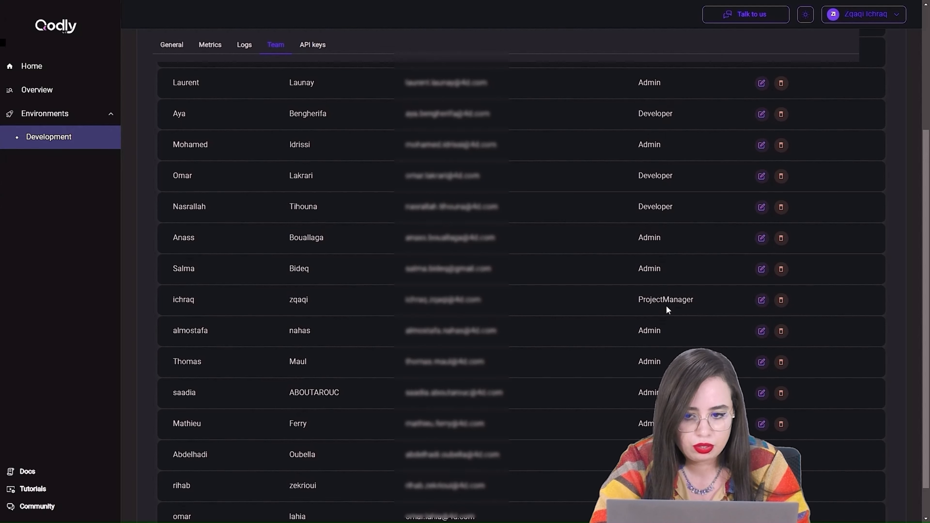
scroll(667, 308, up, 2)
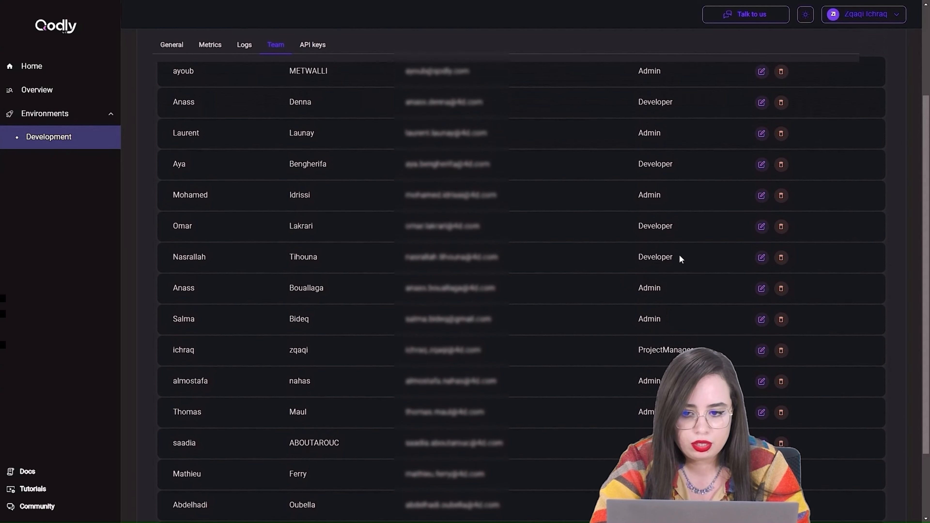
drag(675, 256, 633, 257)
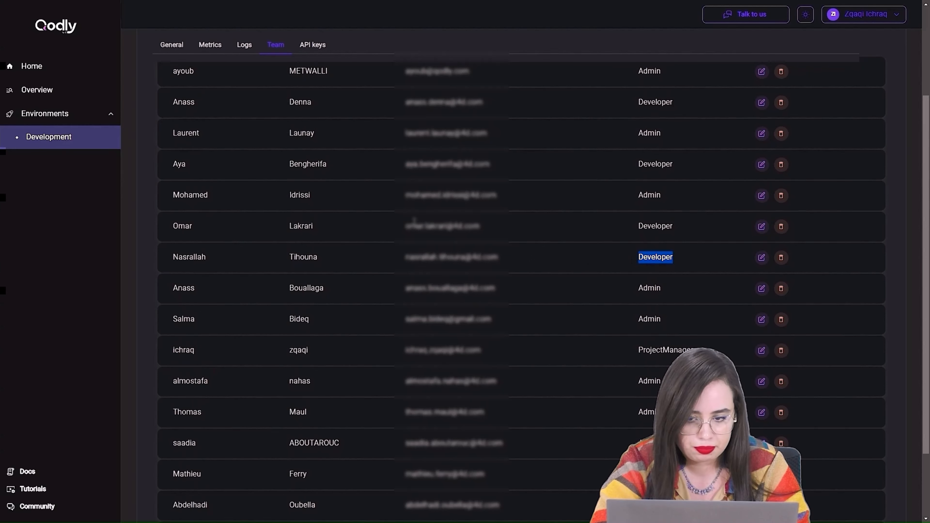